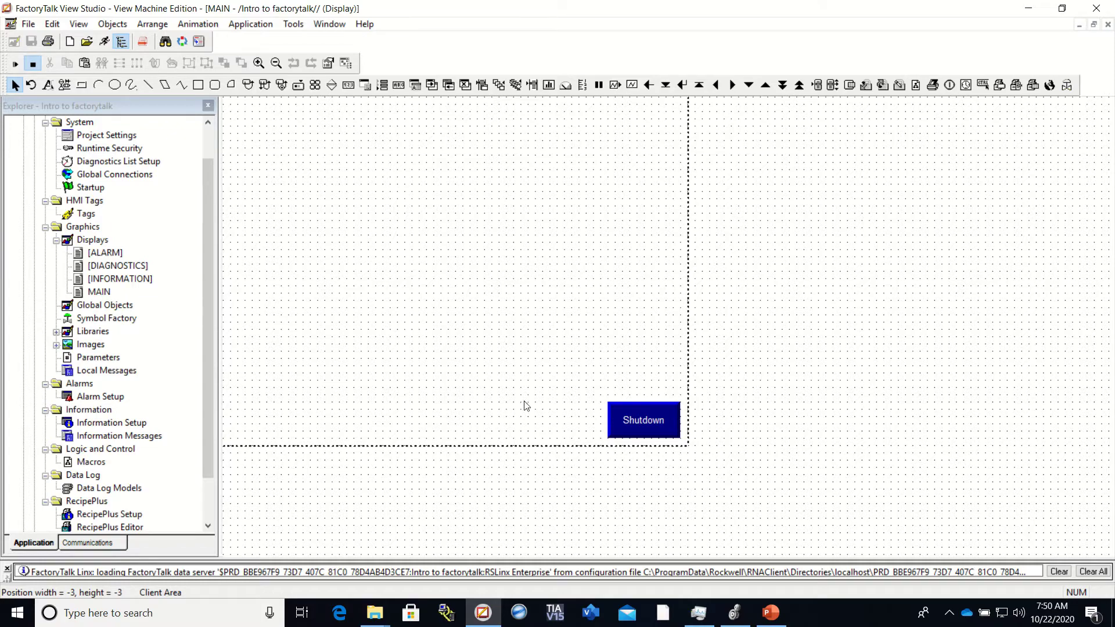
# - Switch to Logix Designer and open the MainRoutine ladder logic of MainProgram
pyautogui.click(735, 614)
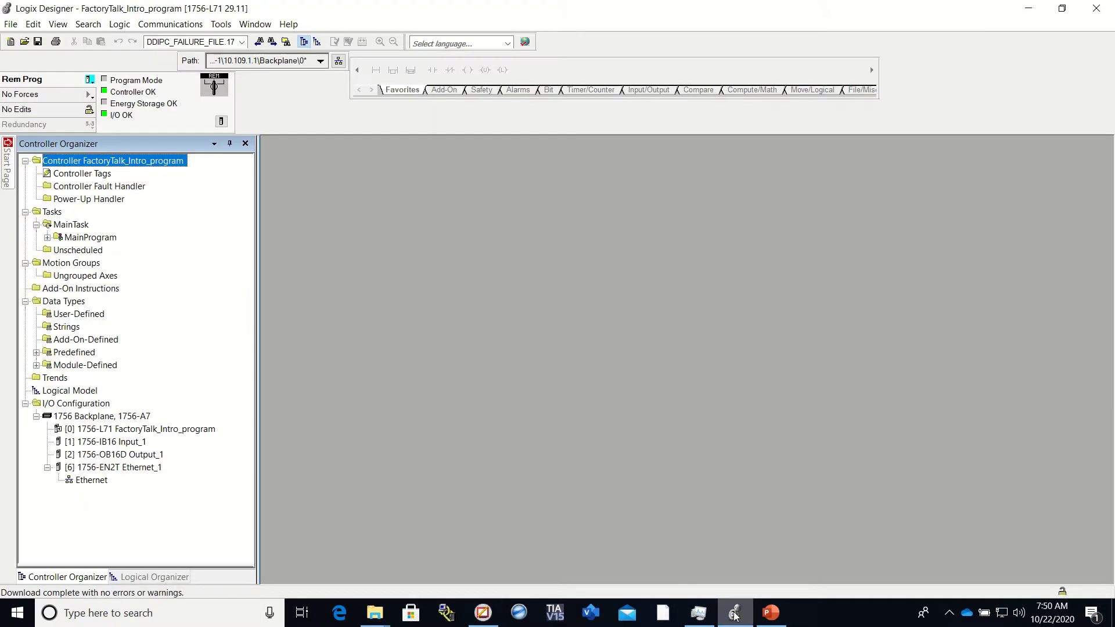
pyautogui.click(47, 238)
pyautogui.doubleClick(95, 265)
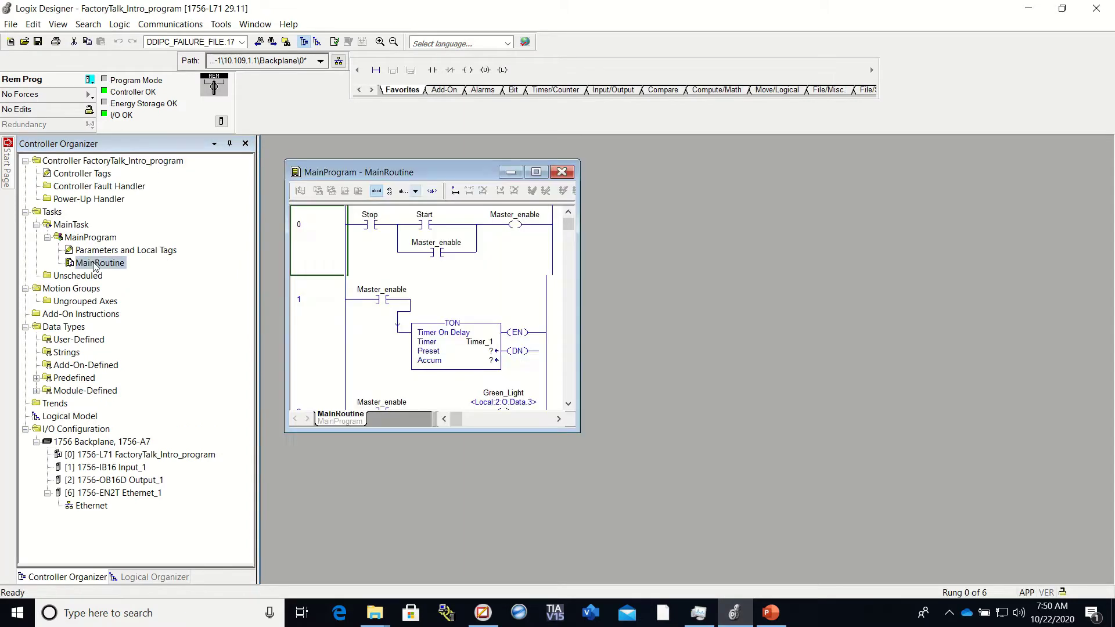
# - Change the controller to Remote Run mode and maximize the MainRoutine ladder window
pyautogui.click(171, 25)
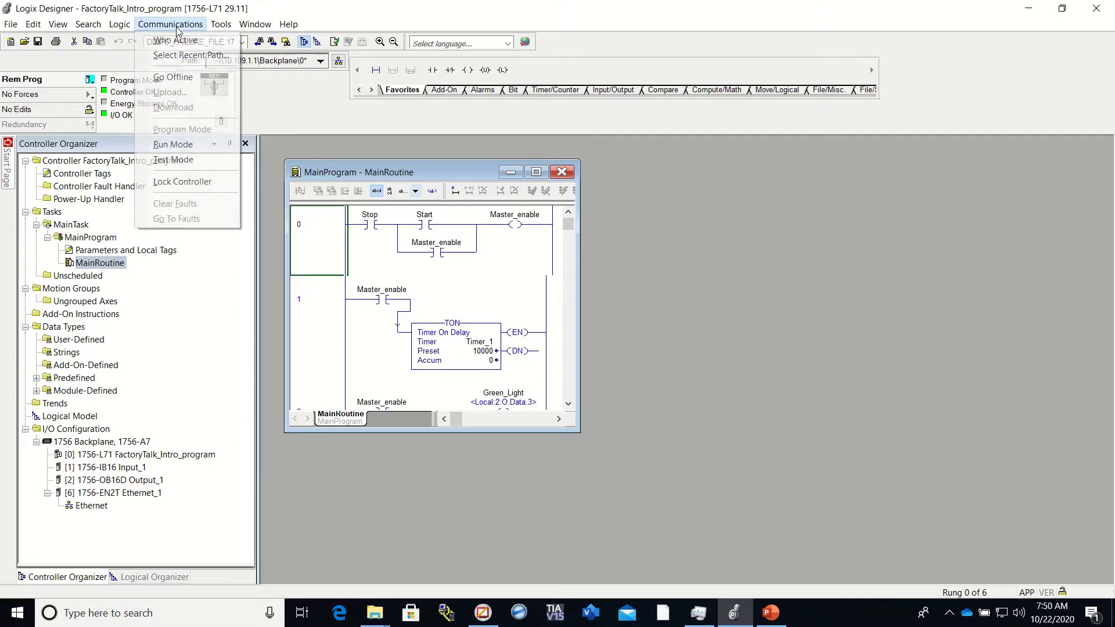
pyautogui.click(188, 146)
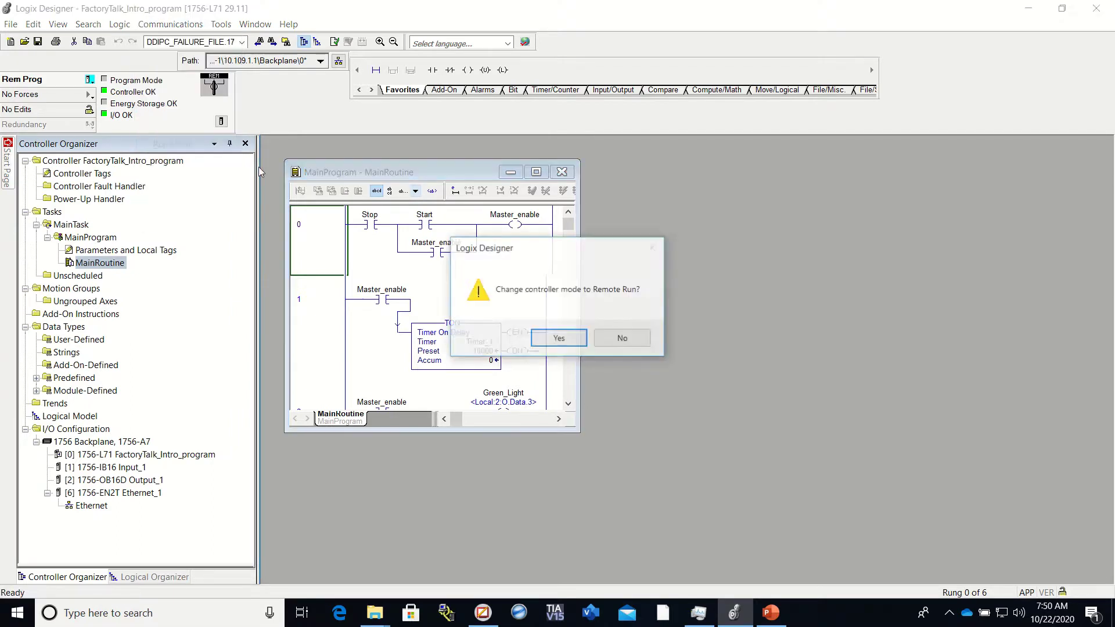
pyautogui.click(559, 337)
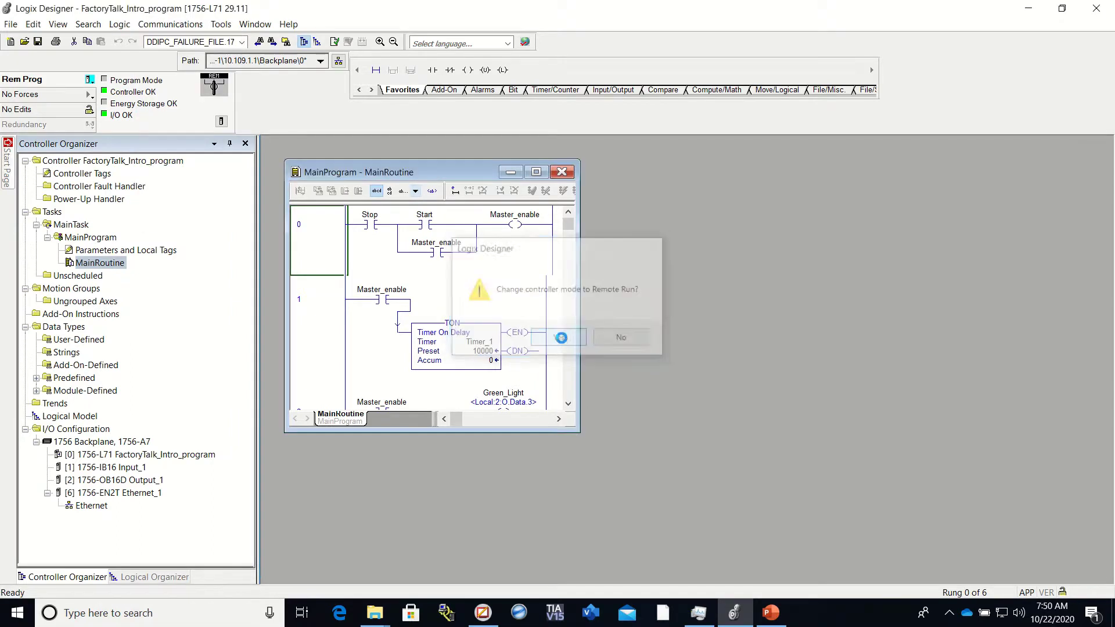
pyautogui.click(536, 172)
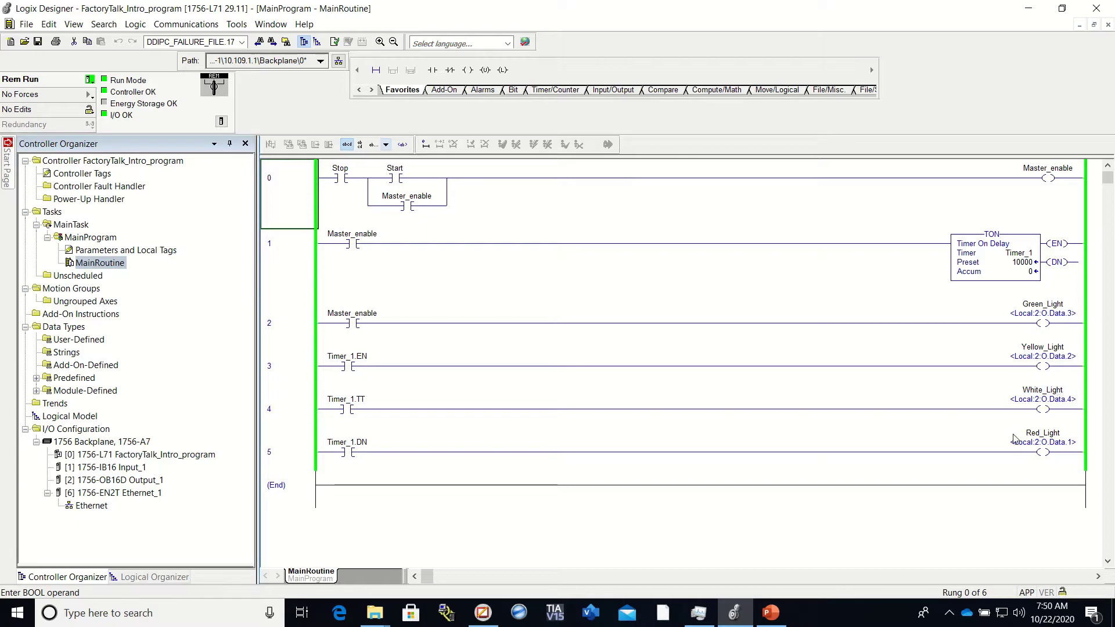
# - Switch to FactoryTalk View Studio and draw a momentary push button in the upper area of the MAIN display
pyautogui.click(482, 615)
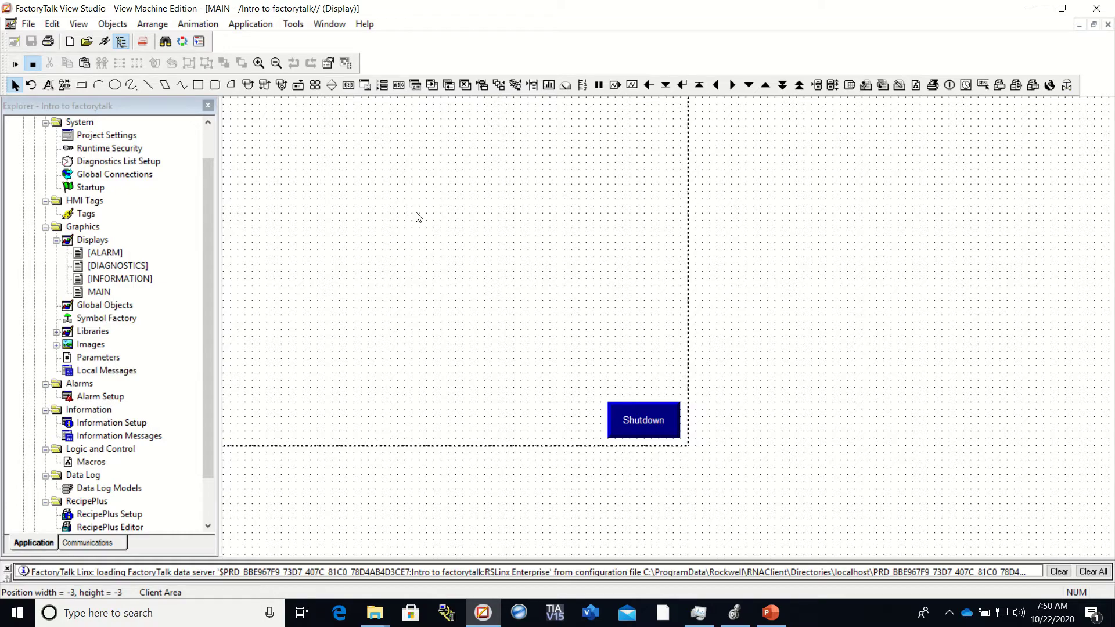
pyautogui.click(119, 27)
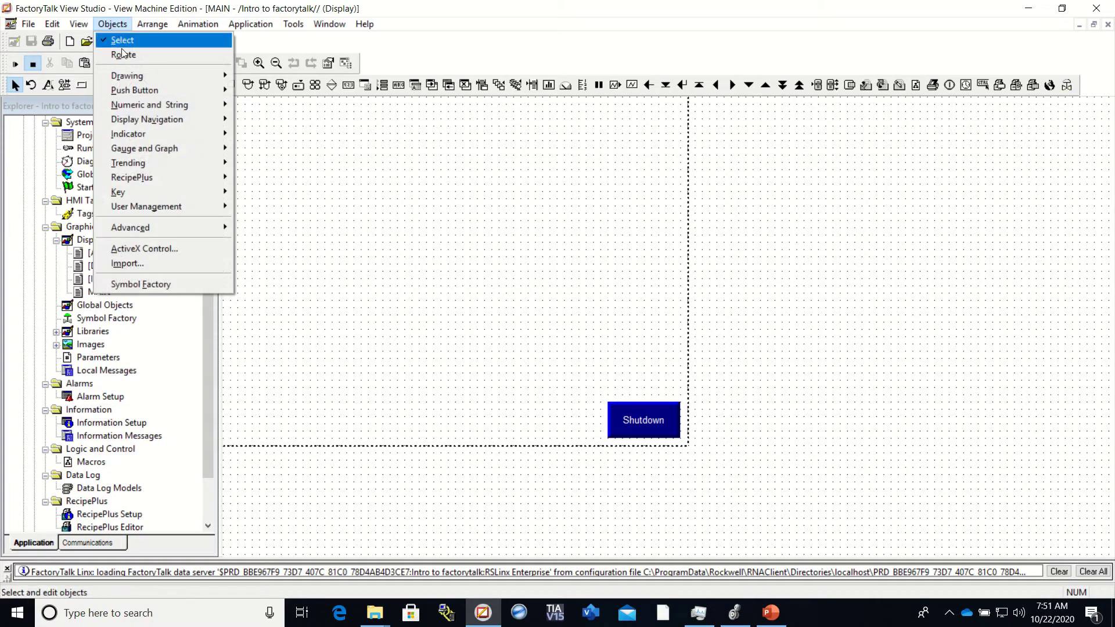
pyautogui.moveTo(137, 95)
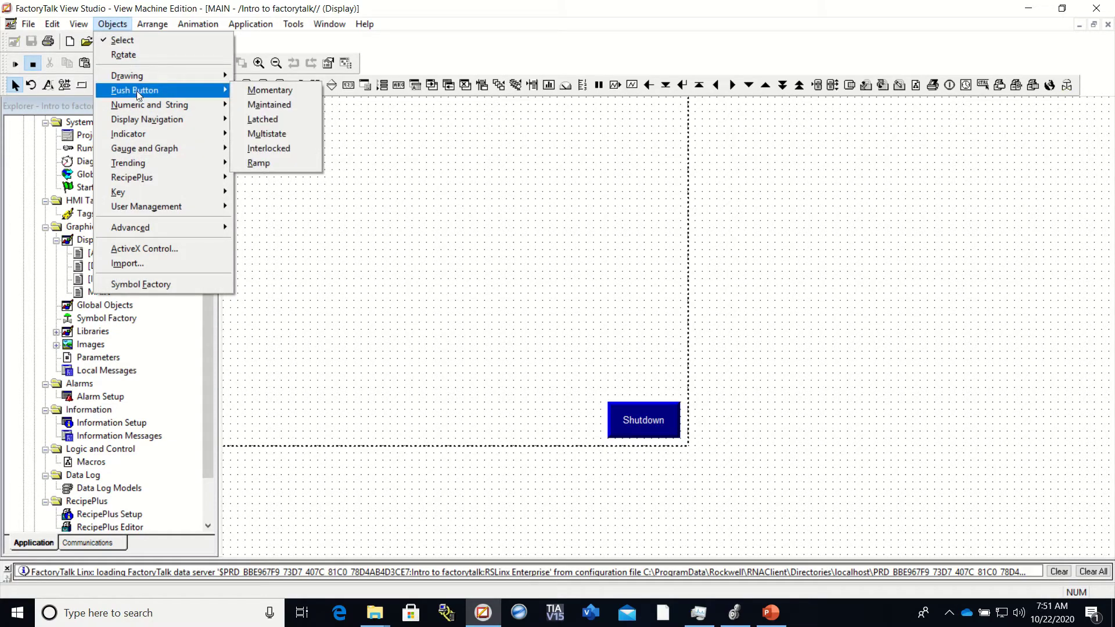
pyautogui.click(272, 91)
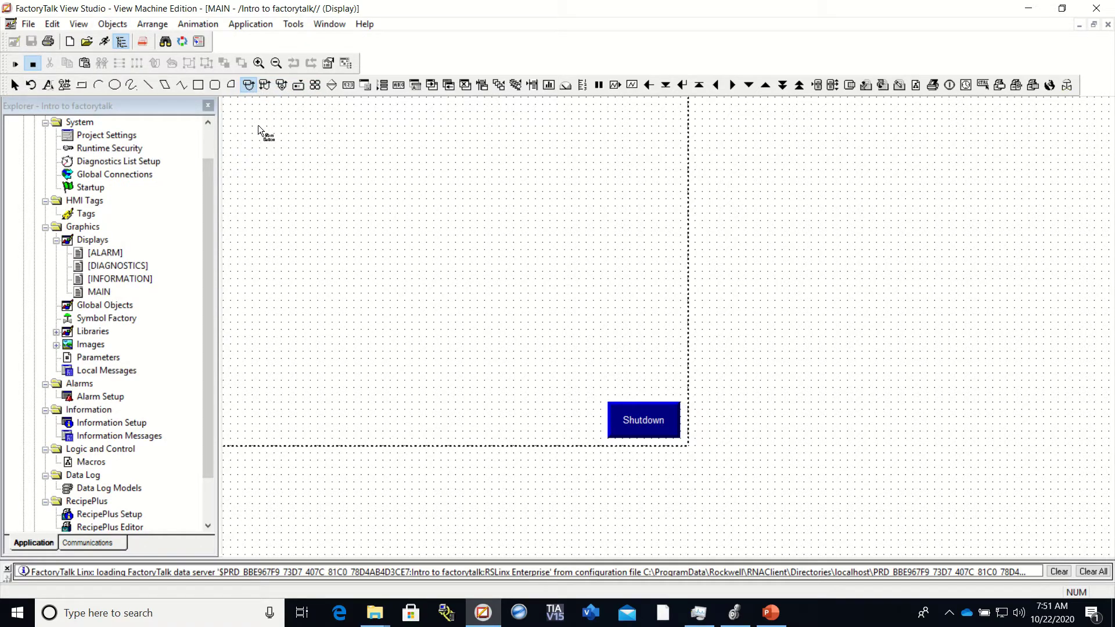
pyautogui.moveTo(258, 124); pyautogui.dragTo(332, 176)
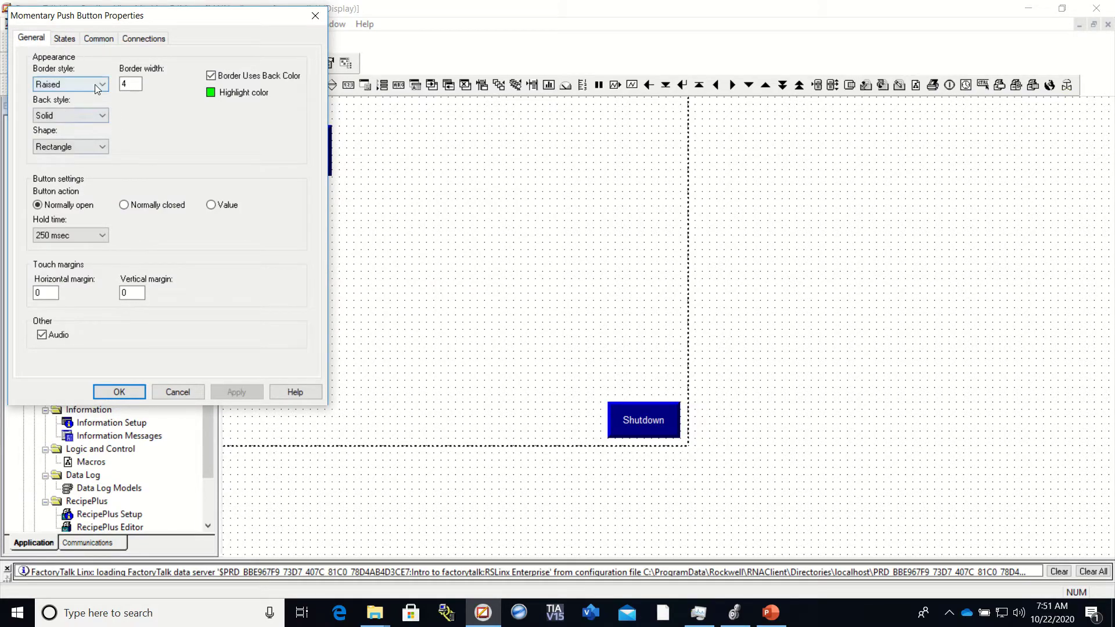
# - Make the momentary push button's shape a circle and set its button action to normally closed
pyautogui.click(105, 148)
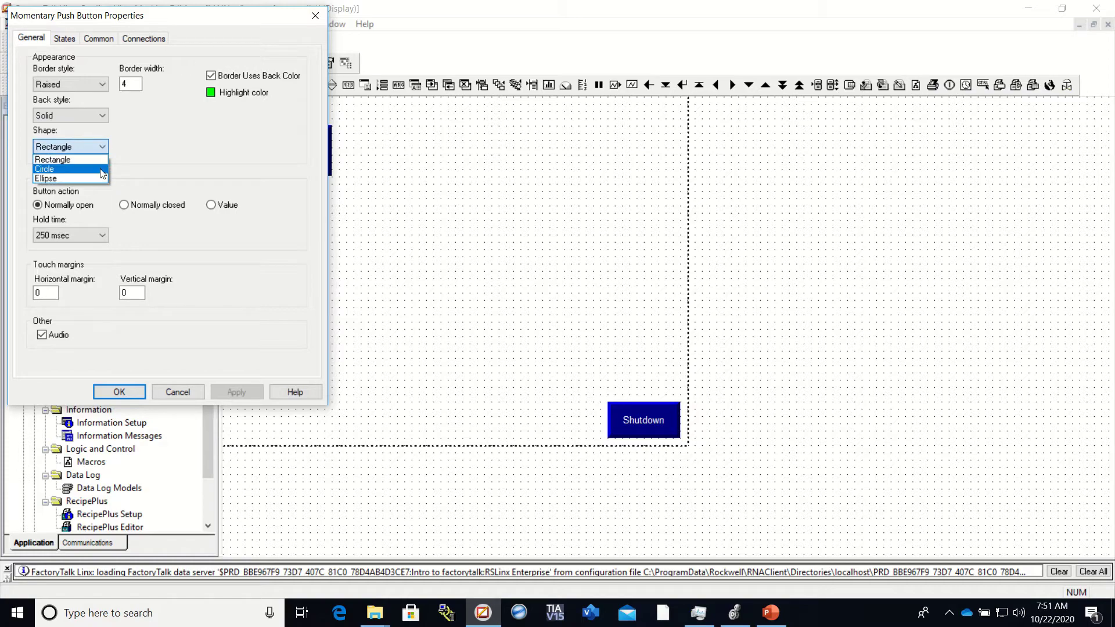
pyautogui.click(100, 165)
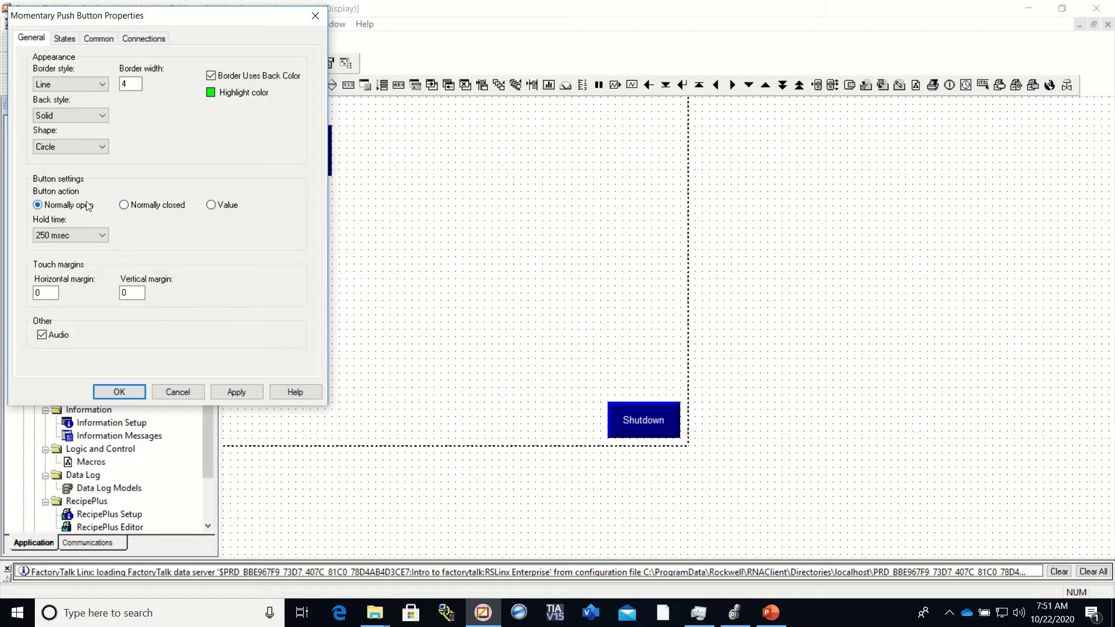
pyautogui.click(124, 205)
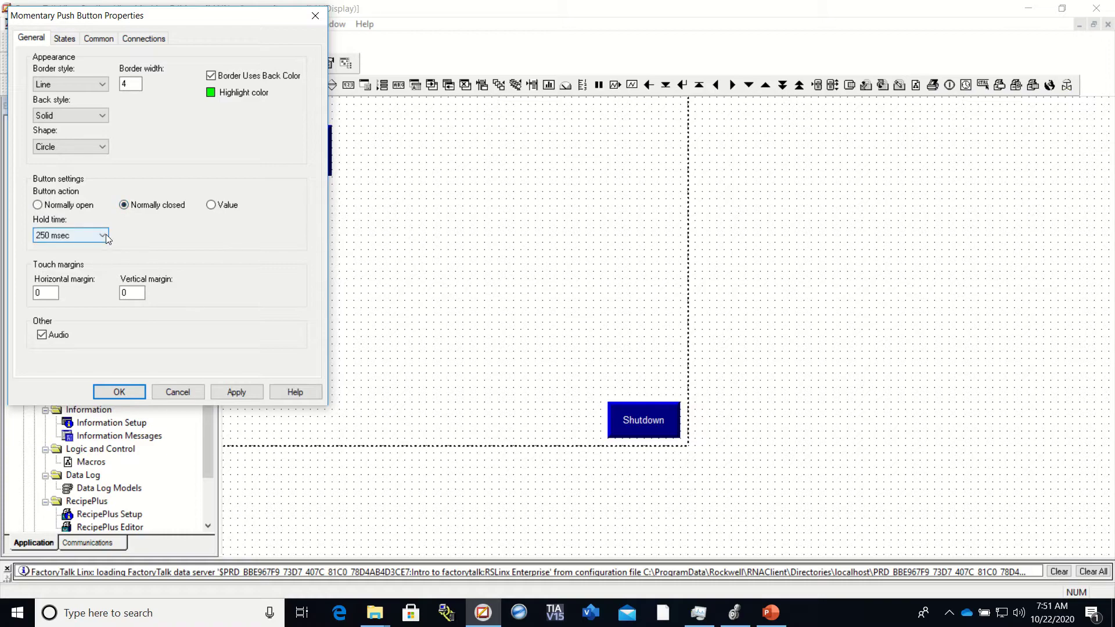
# - Compare the push button's State0 and State1, then give State0 a red back color and the caption "Stop"
pyautogui.click(69, 40)
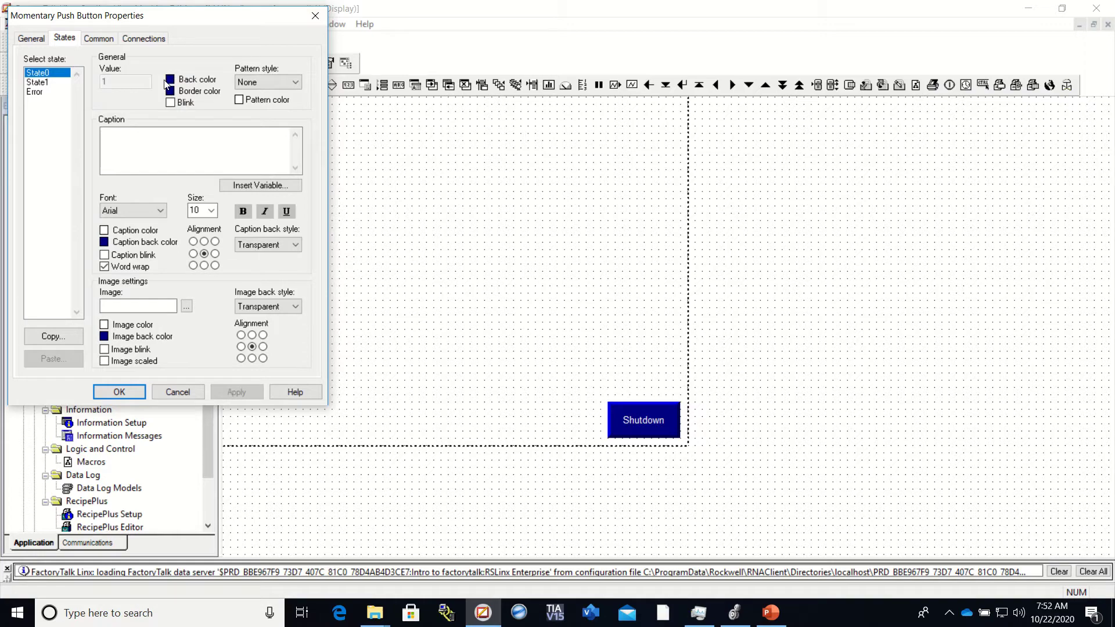
pyautogui.click(44, 84)
pyautogui.click(58, 74)
pyautogui.click(60, 84)
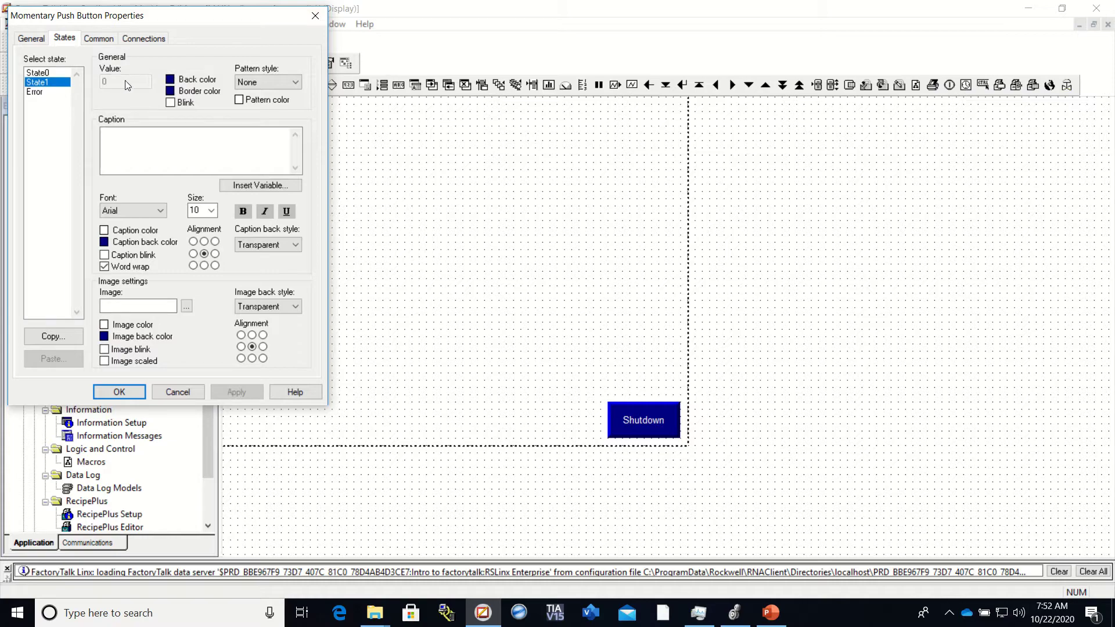
pyautogui.click(59, 74)
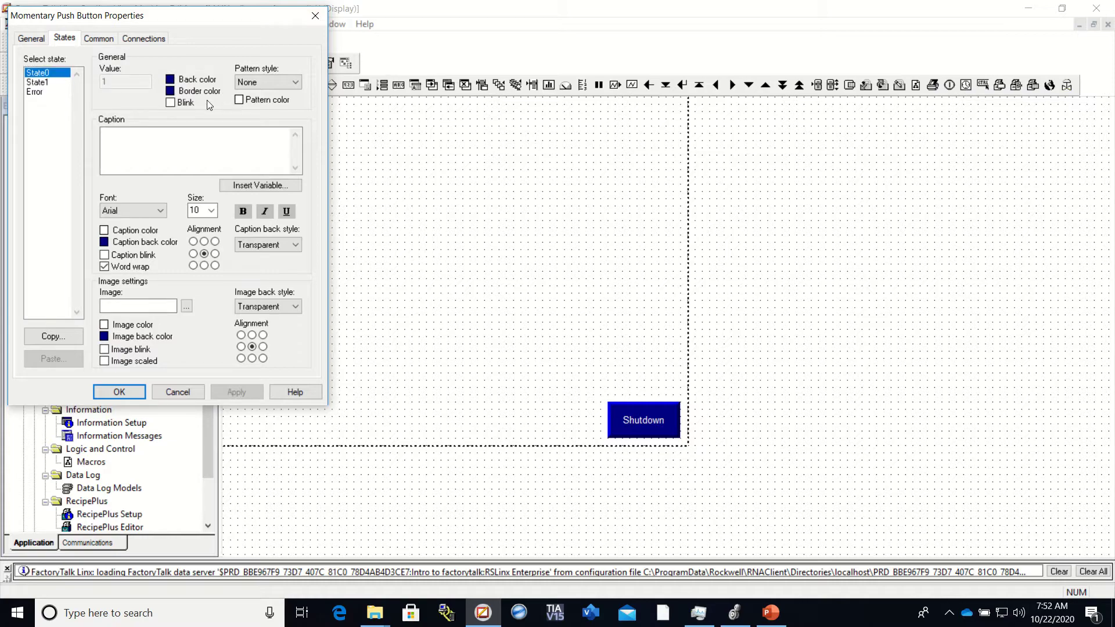
pyautogui.click(170, 81)
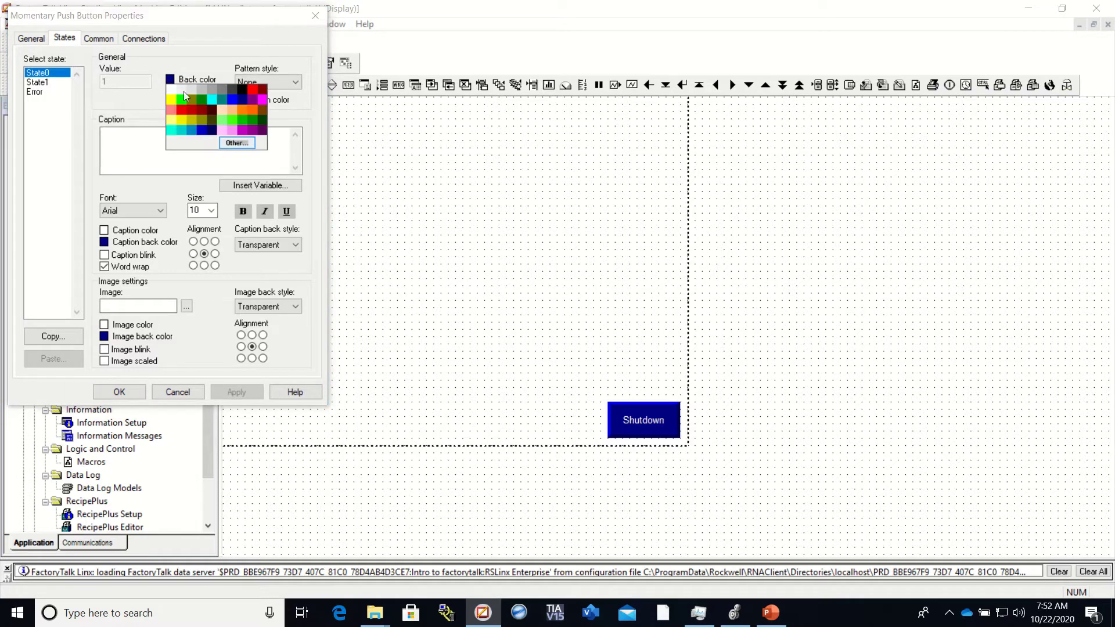
pyautogui.click(249, 89)
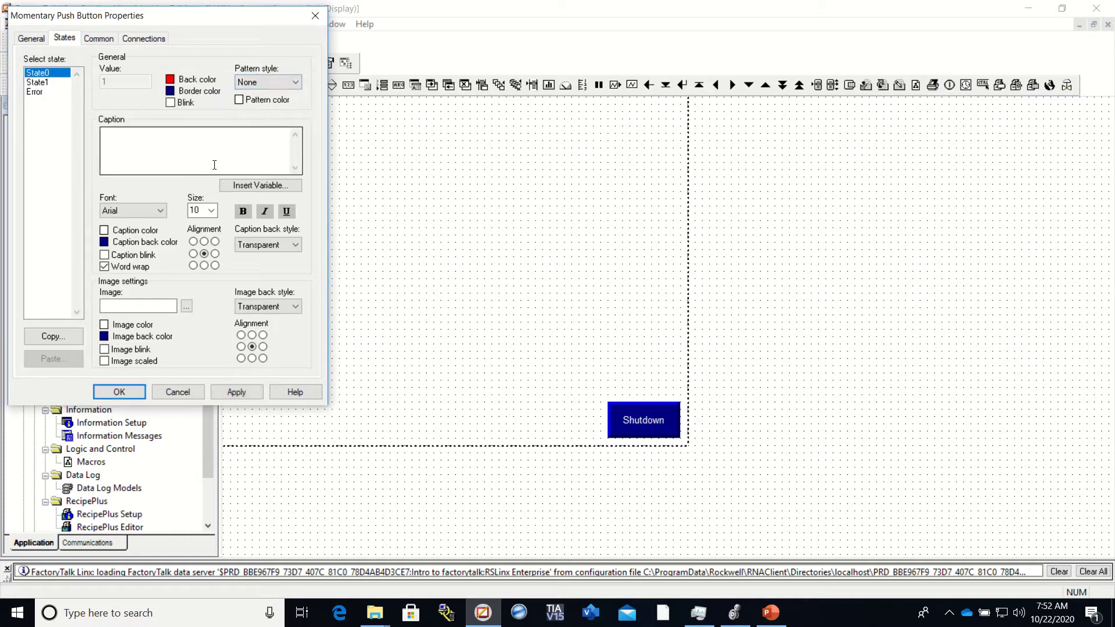
pyautogui.click(118, 132)
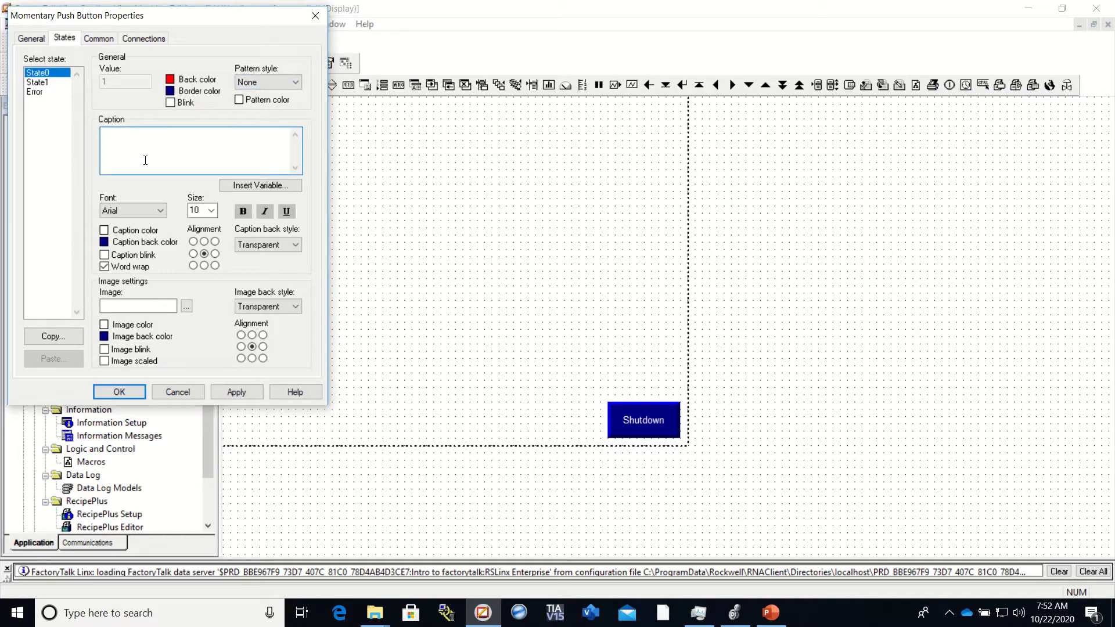
pyautogui.write('Stop')
# - Give the push button's State1 a magenta back color and a caption starting with "Stop"
pyautogui.click(40, 82)
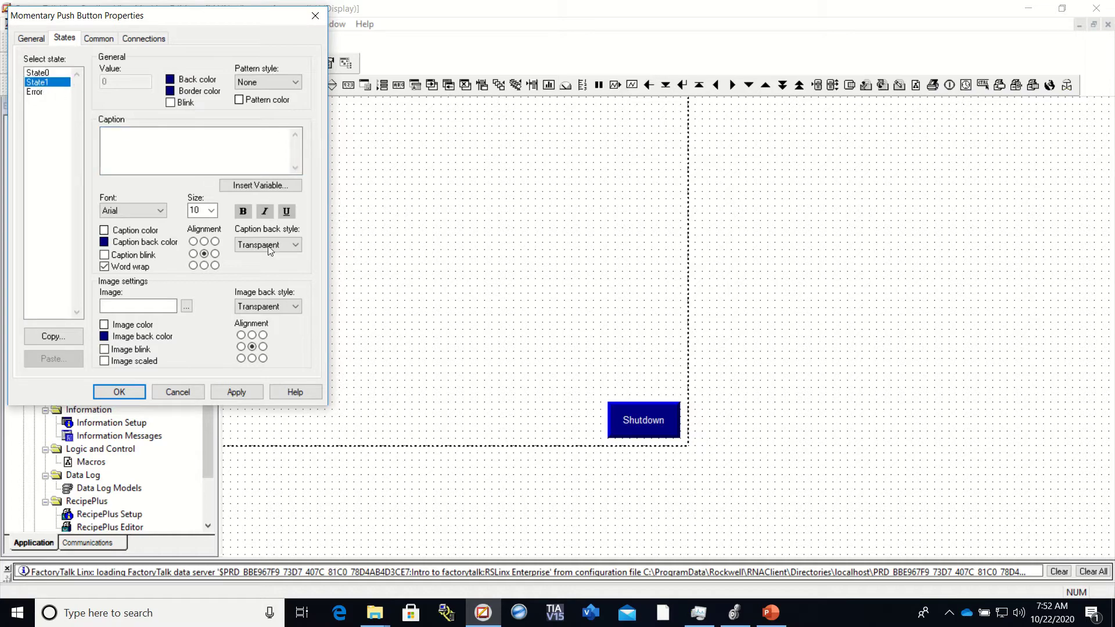
pyautogui.click(170, 80)
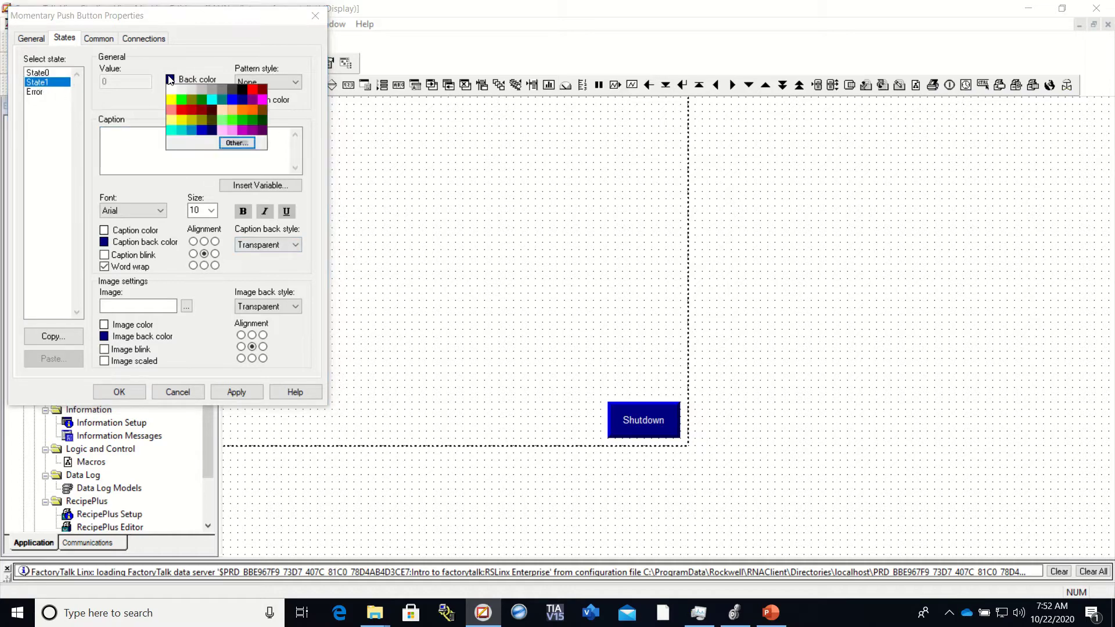
pyautogui.click(262, 101)
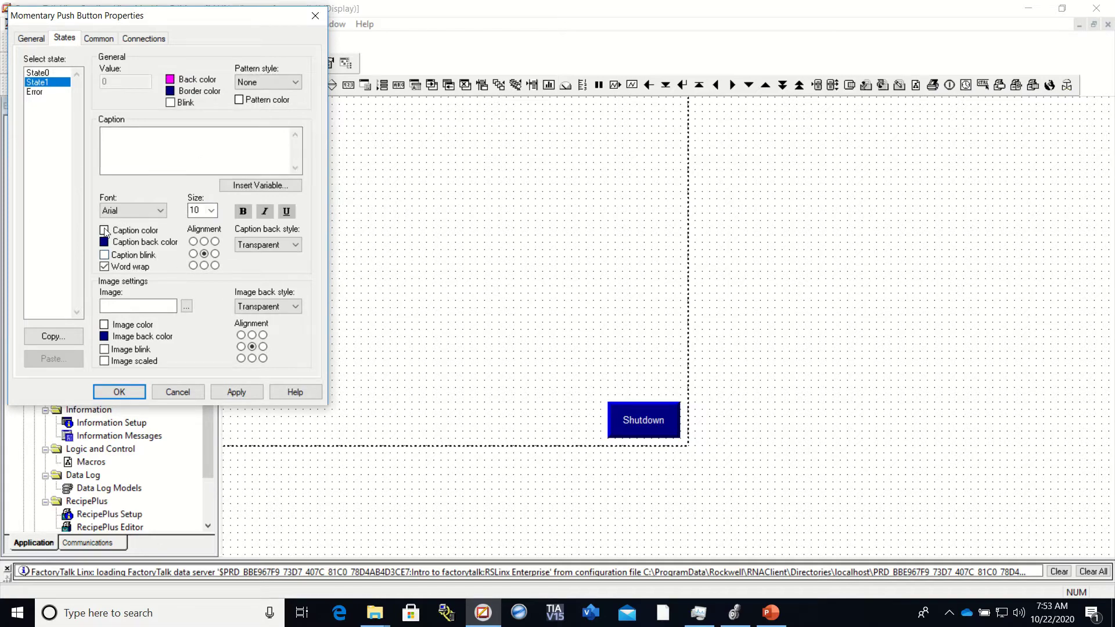
pyautogui.click(131, 137)
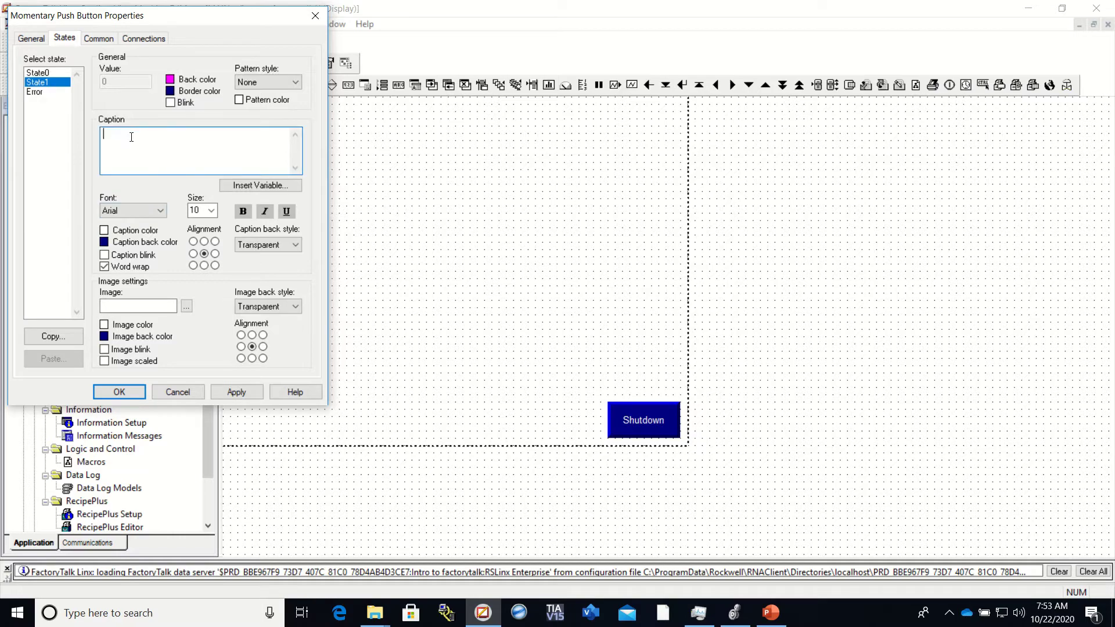
pyautogui.write('Stop f')
pyautogui.press('BackSpace')
pyautogui.write('o')
# - Browse tags for the push button's Value connection, refreshing all folders and opening the Online folder under FTIP
pyautogui.click(102, 39)
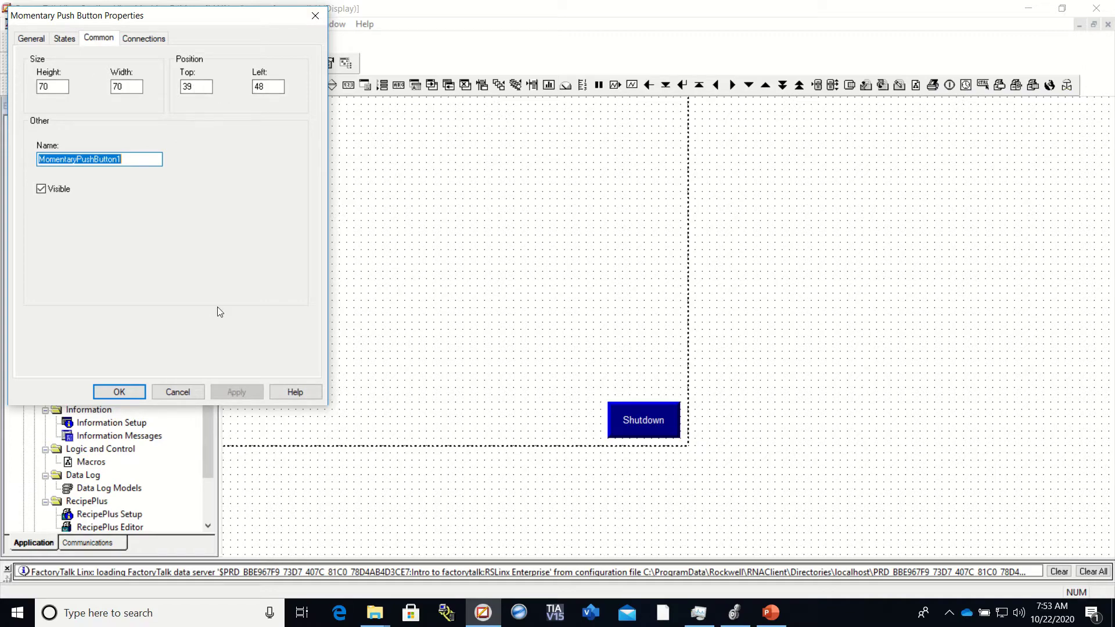
pyautogui.click(148, 39)
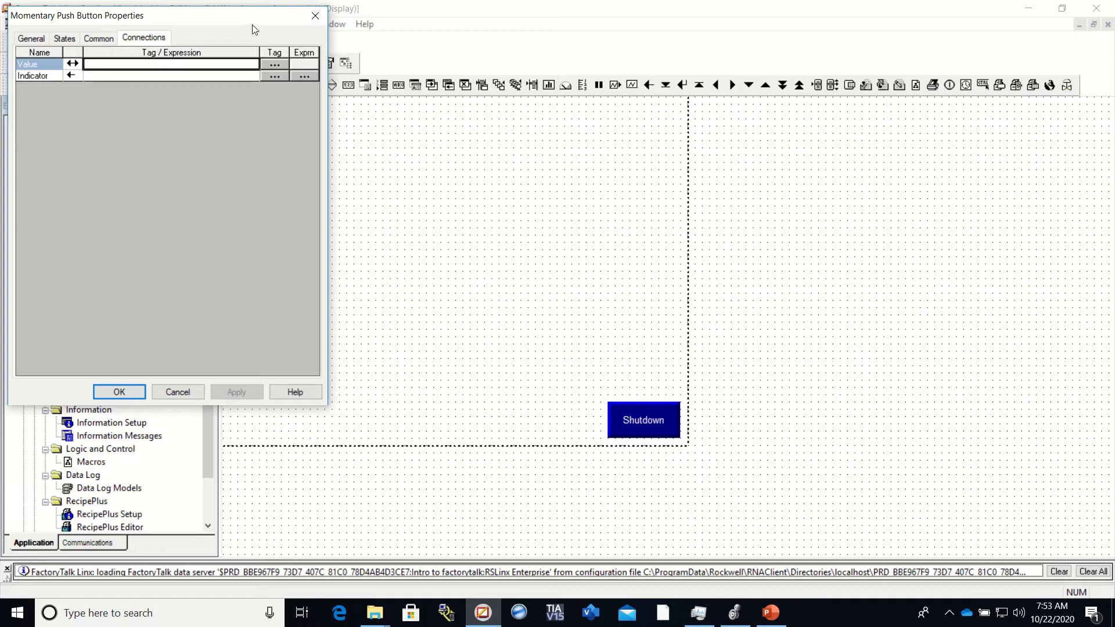
pyautogui.click(269, 64)
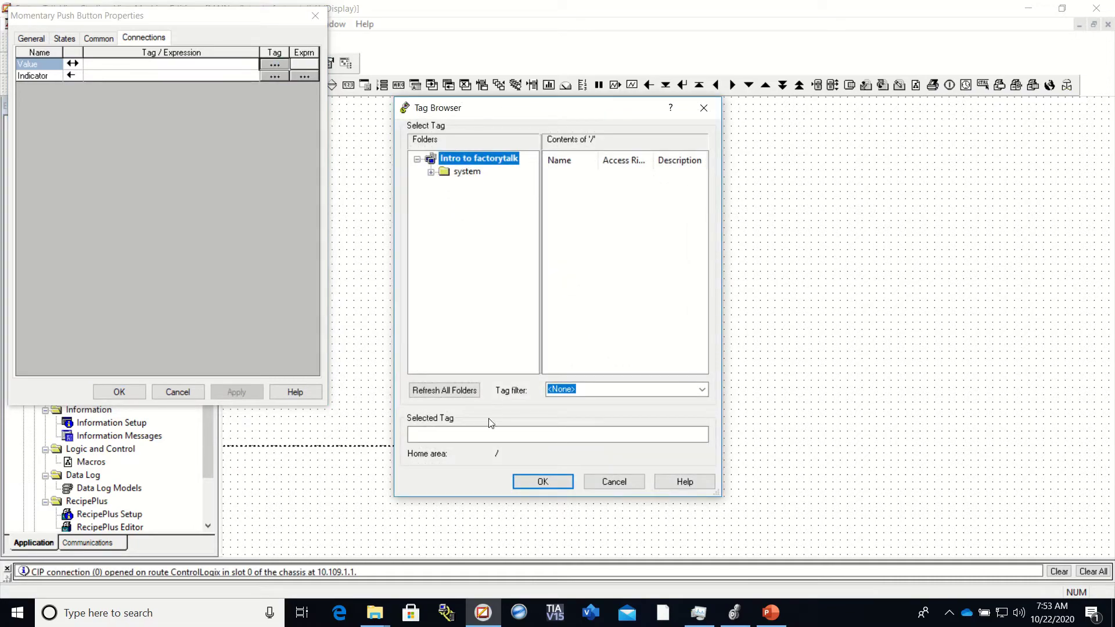
pyautogui.click(444, 392)
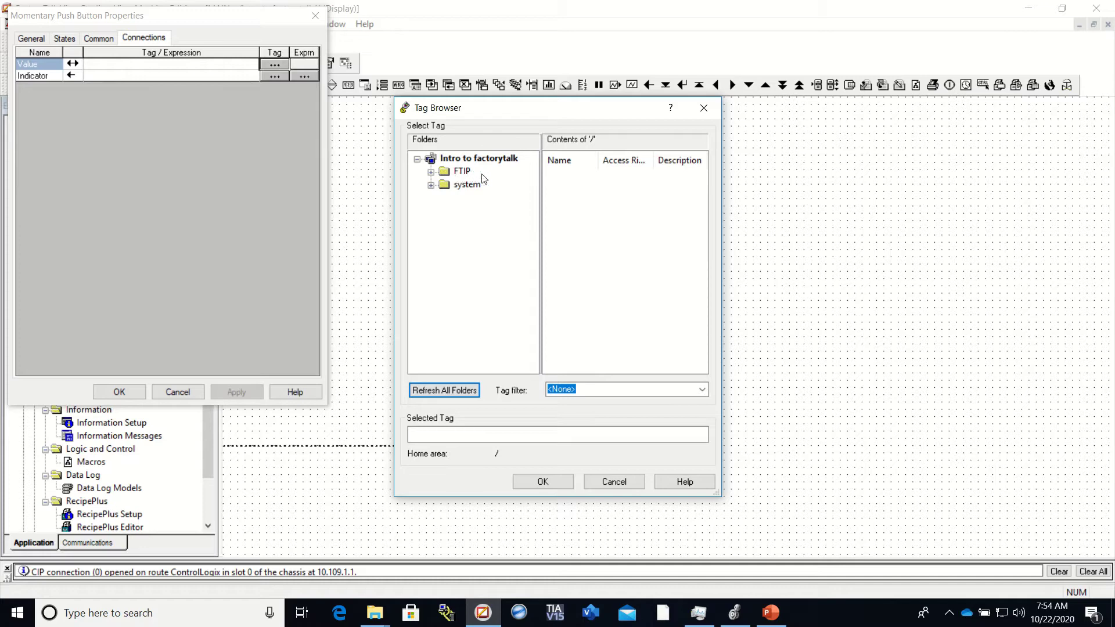
pyautogui.click(431, 172)
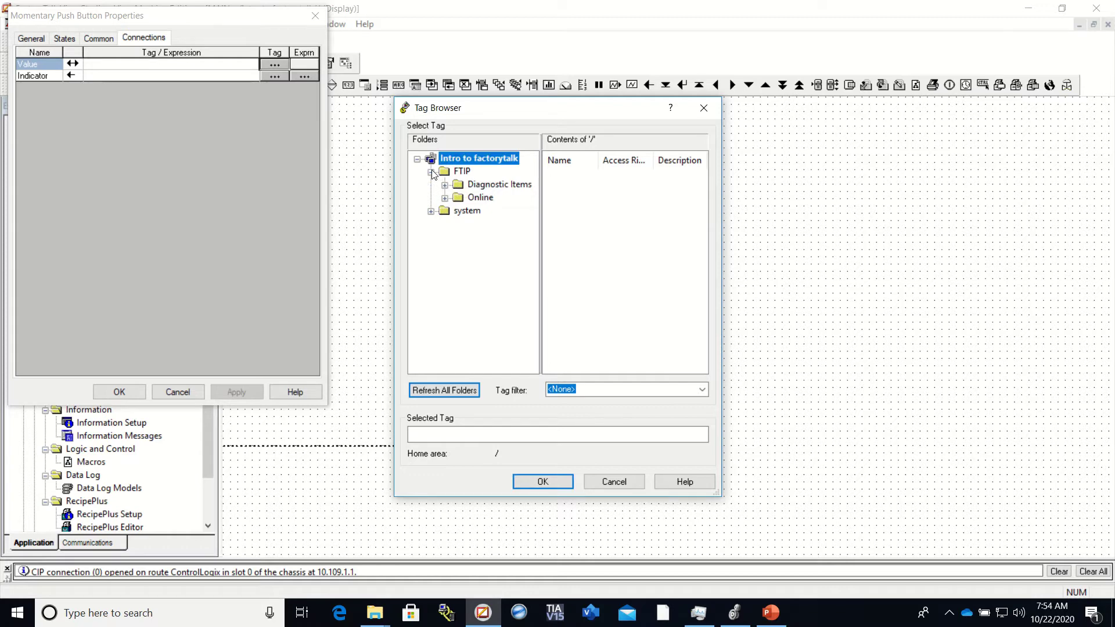
pyautogui.click(457, 201)
pyautogui.doubleClick(459, 201)
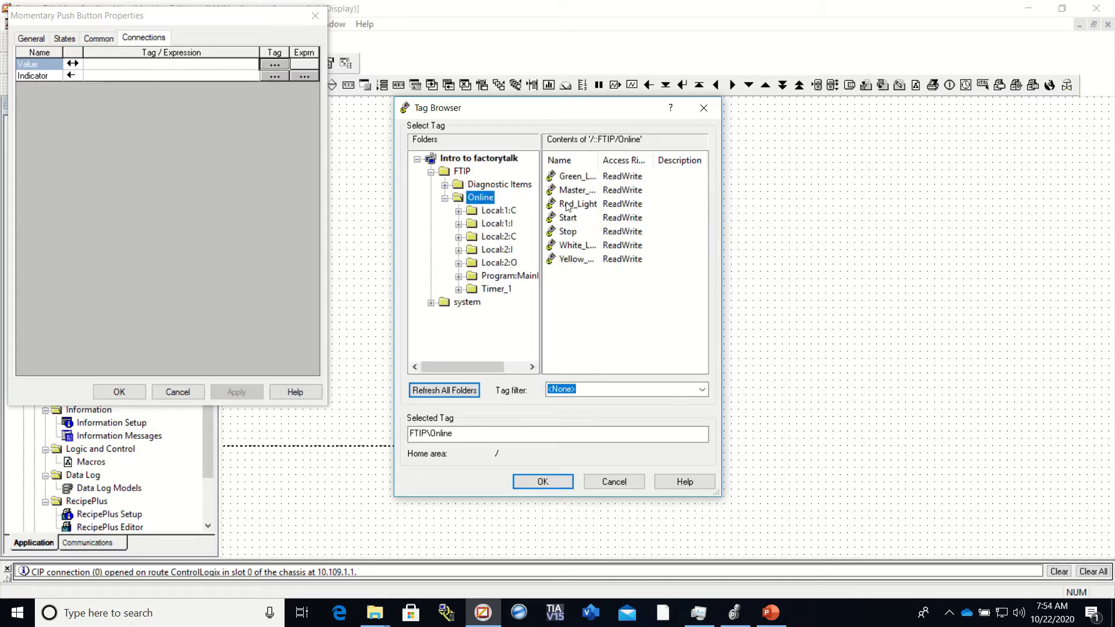
pyautogui.moveTo(631, 16)
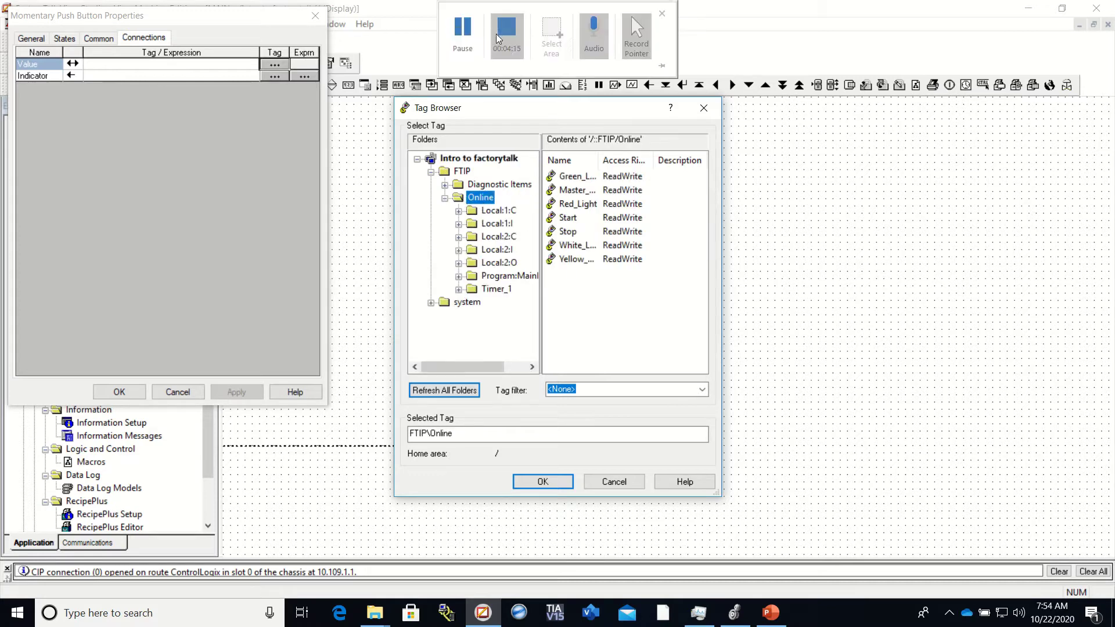
pyautogui.click(471, 42)
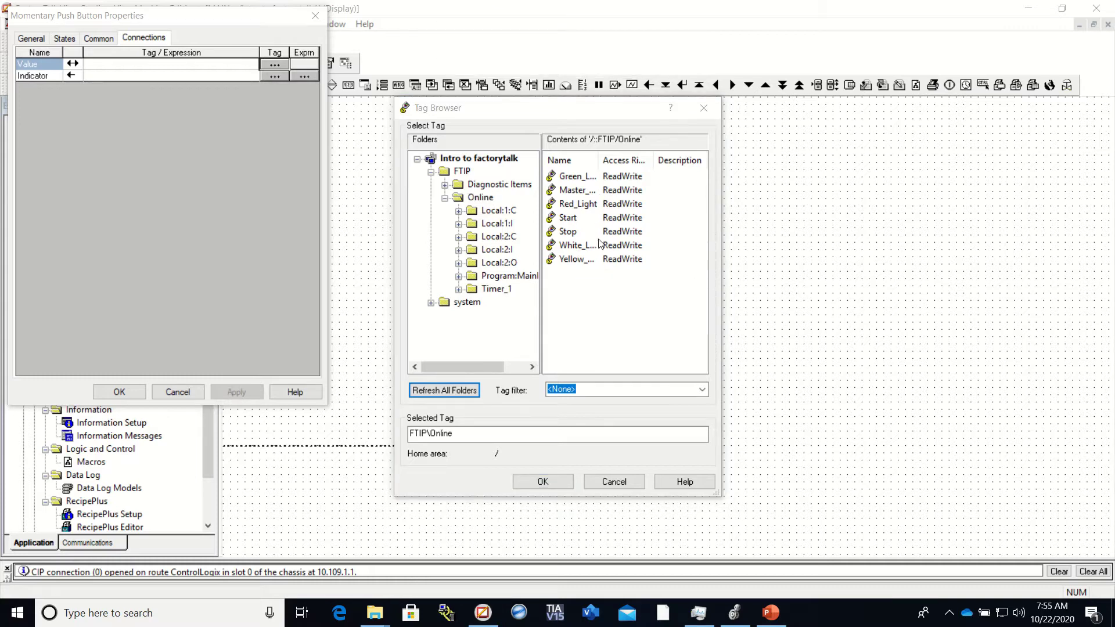
# - Assign the FTIP Stop tag to the push button's Value connection and apply it
pyautogui.click(572, 234)
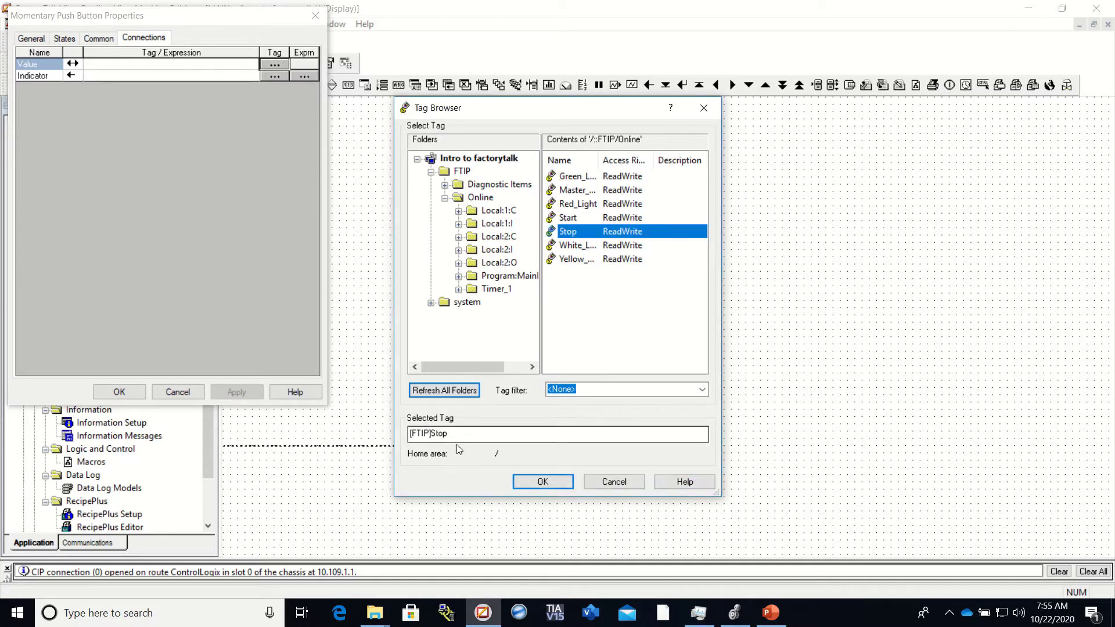
pyautogui.click(543, 482)
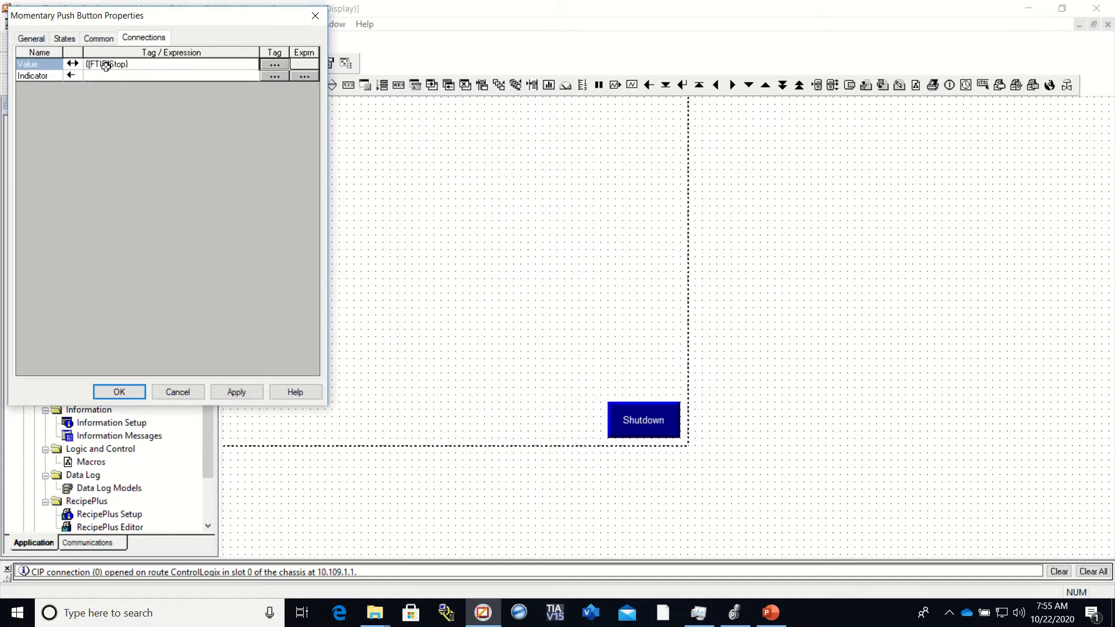
pyautogui.click(243, 393)
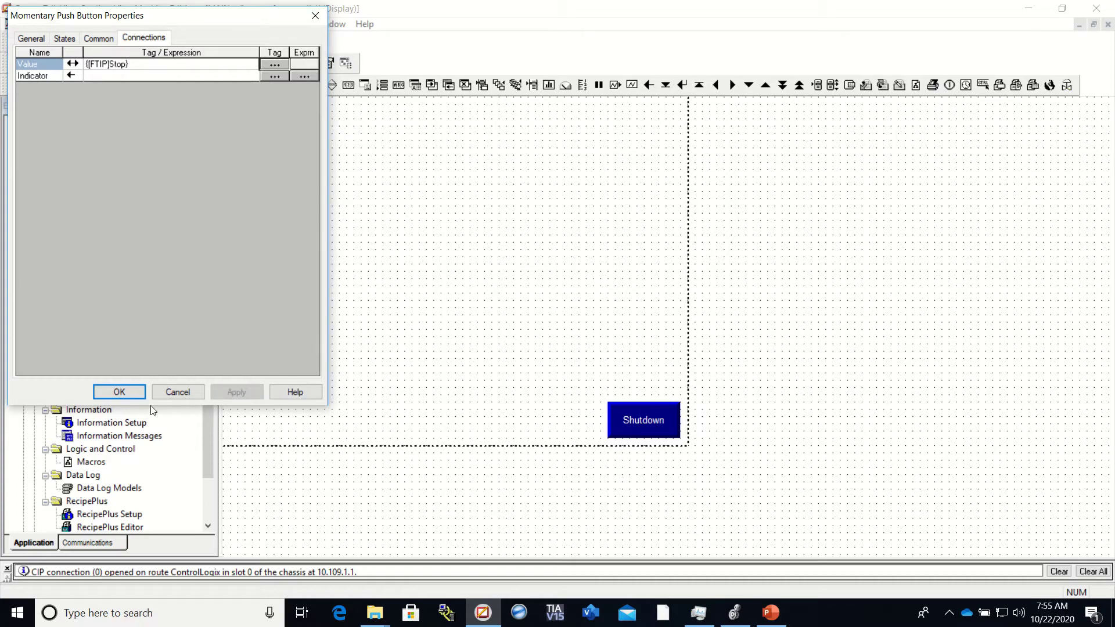
# - Close the properties, reopen them for the Stop button, set its State0 caption to "Stop on" and apply the change
pyautogui.click(131, 391)
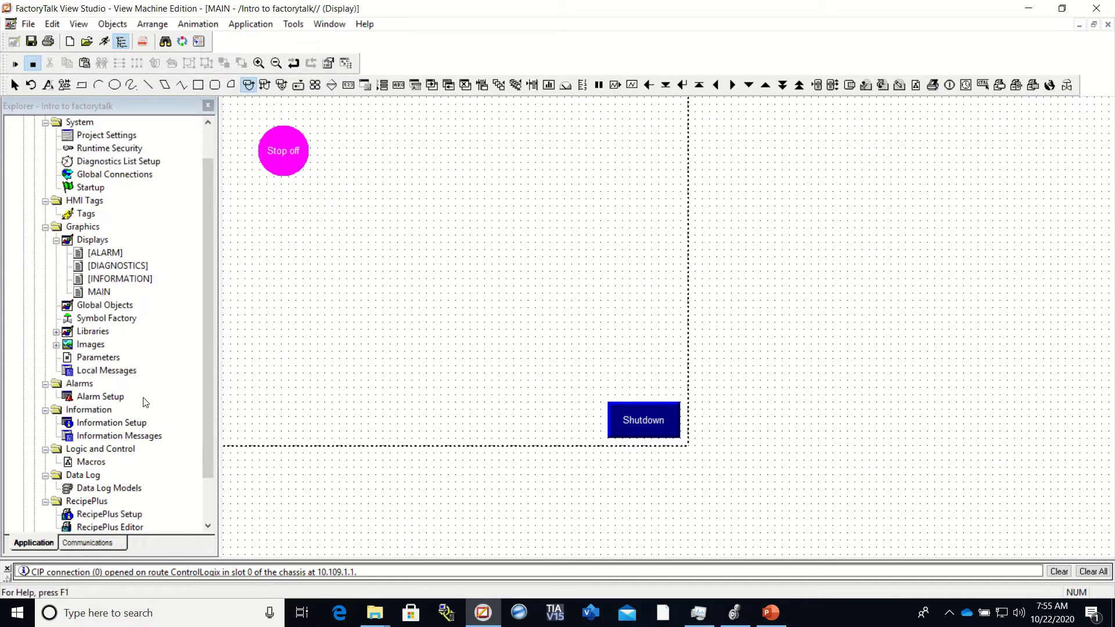
pyautogui.rightClick(296, 153)
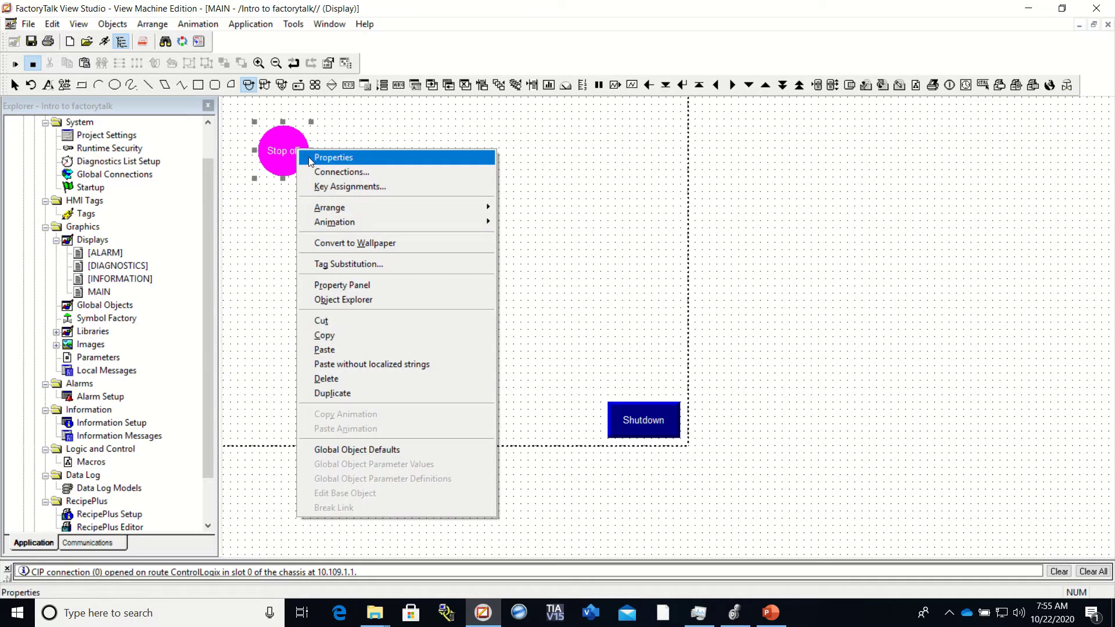
pyautogui.click(310, 159)
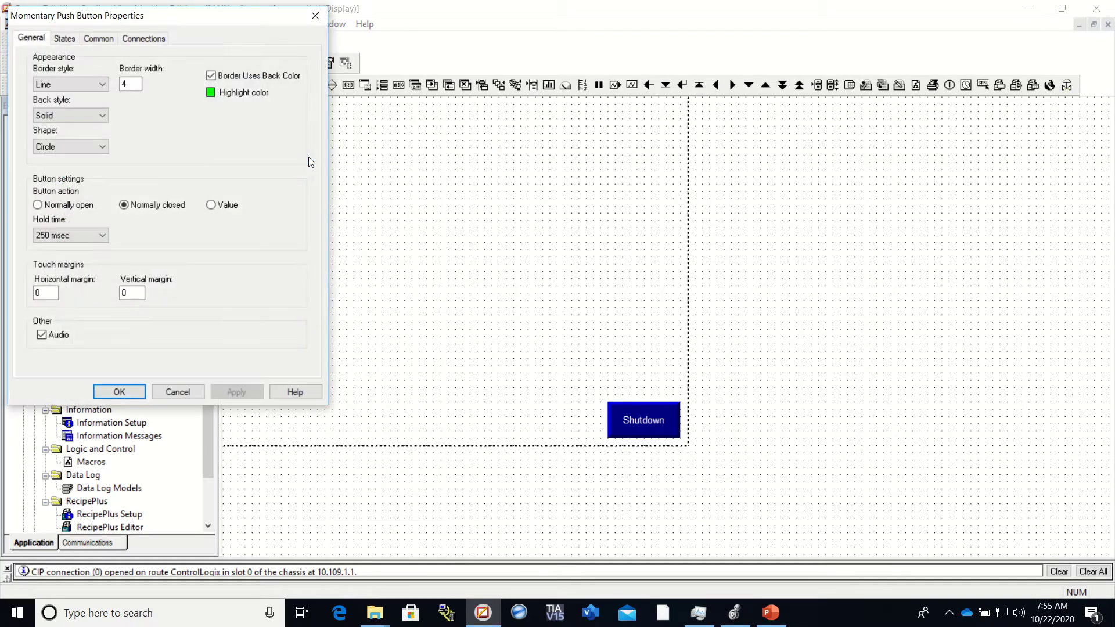
pyautogui.click(98, 38)
pyautogui.click(65, 38)
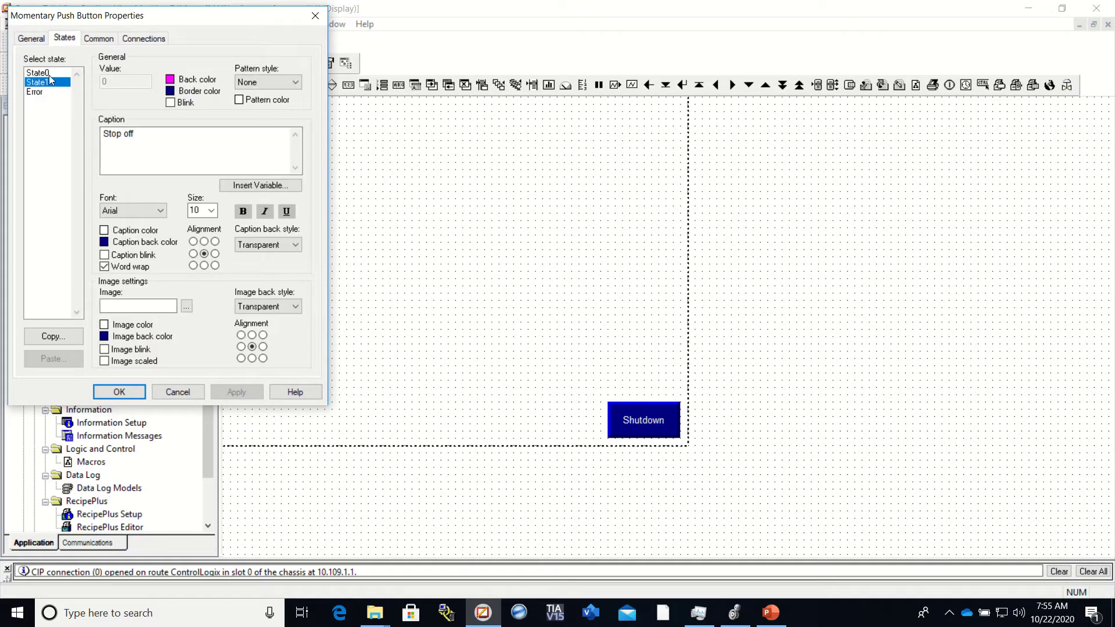
pyautogui.click(49, 73)
pyautogui.click(128, 133)
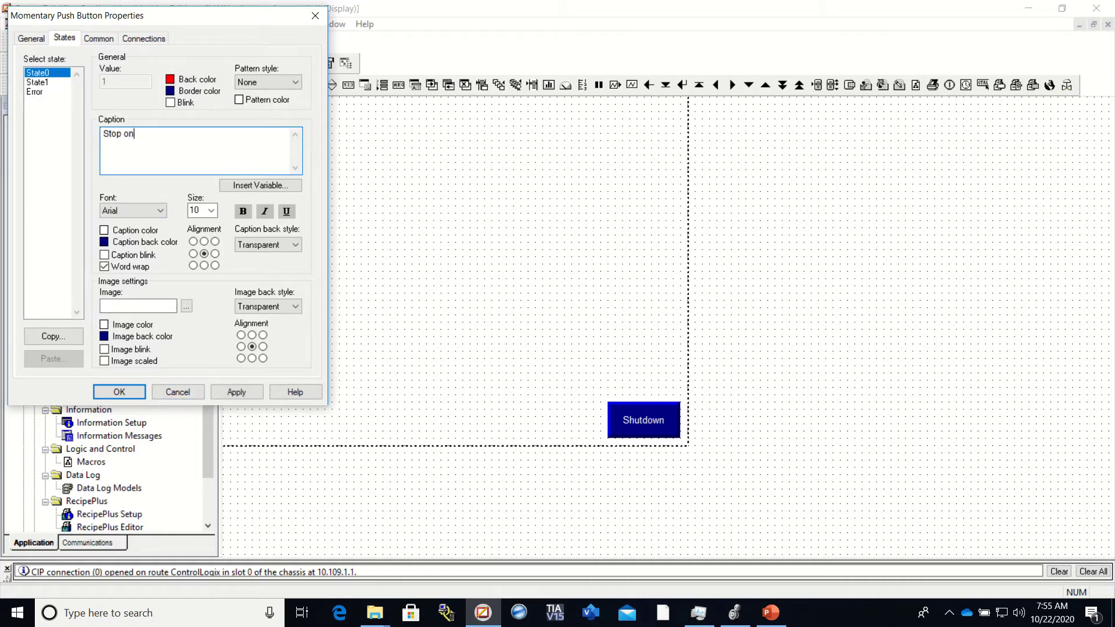
pyautogui.write('on')
pyautogui.click(240, 393)
pyautogui.click(119, 392)
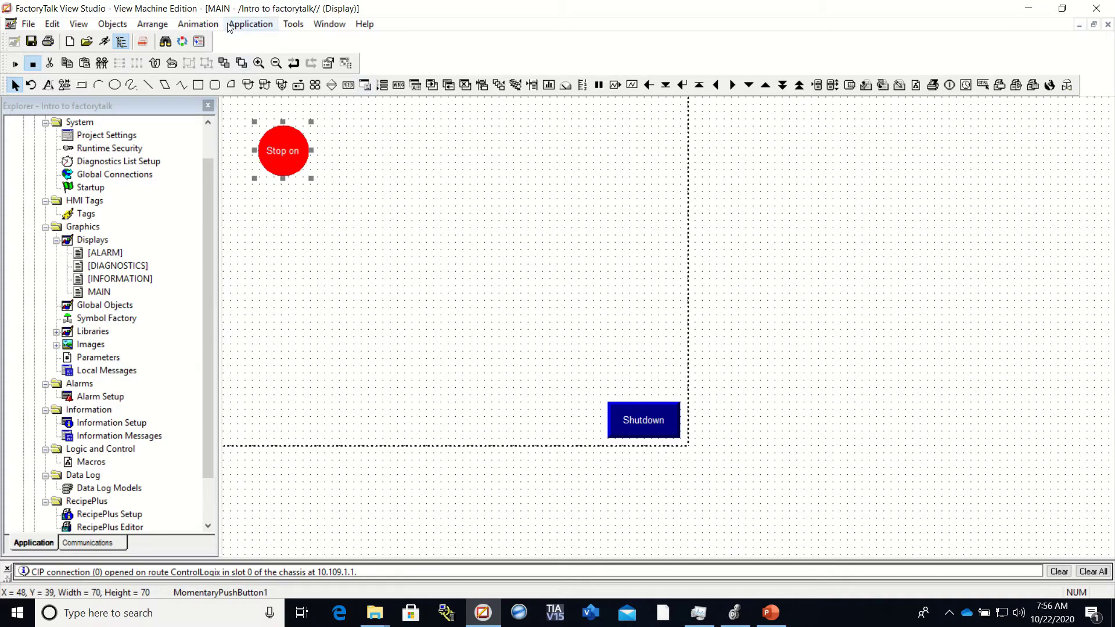
pyautogui.click(112, 25)
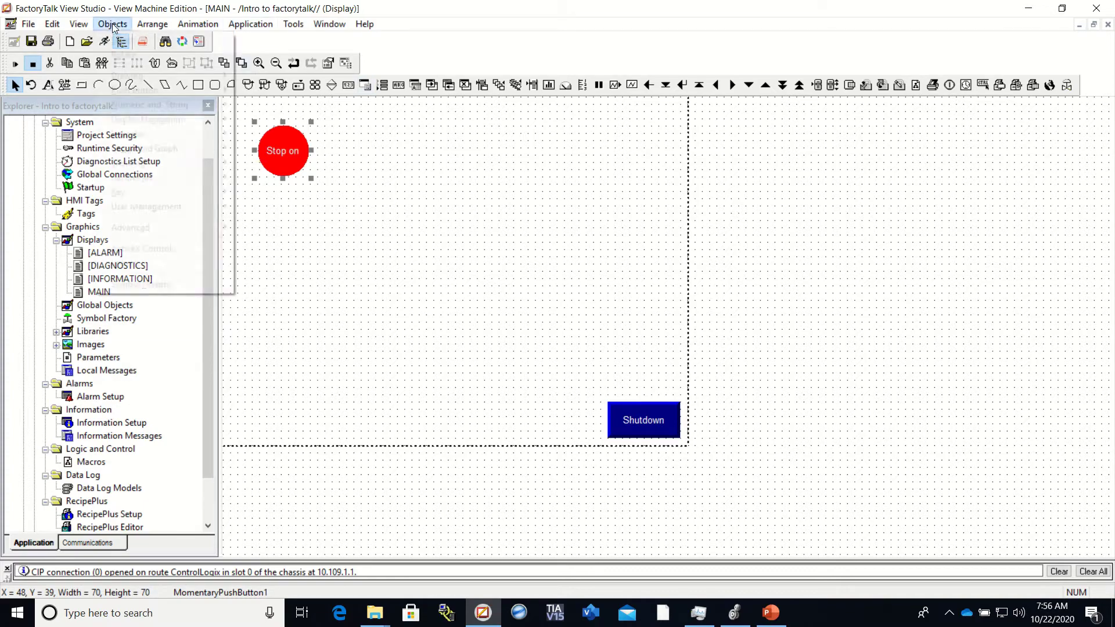
pyautogui.moveTo(127, 92)
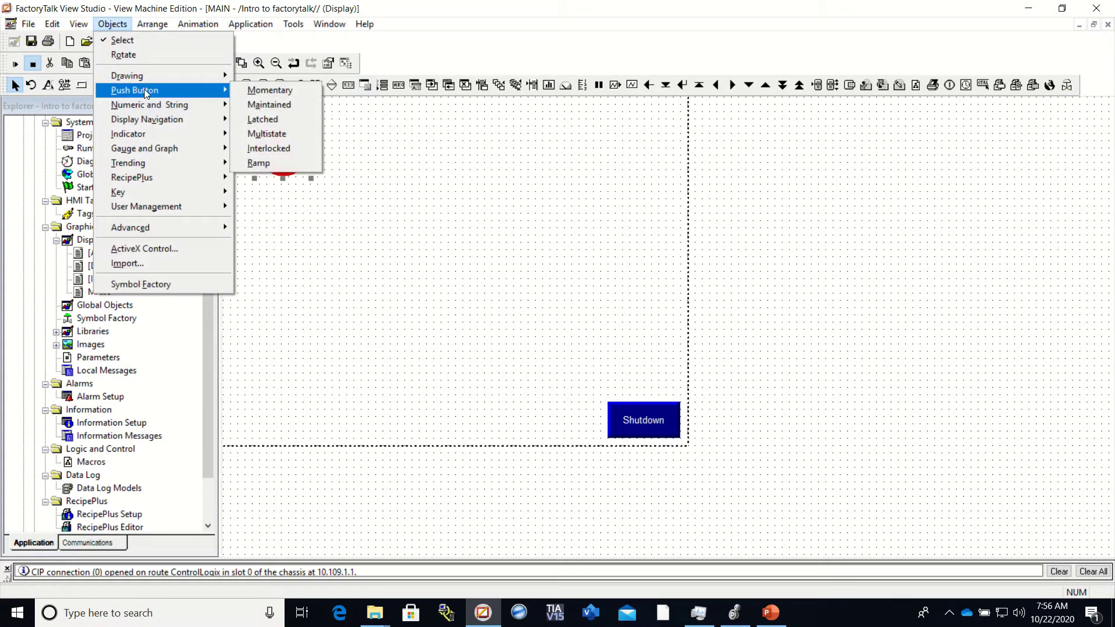
pyautogui.click(262, 90)
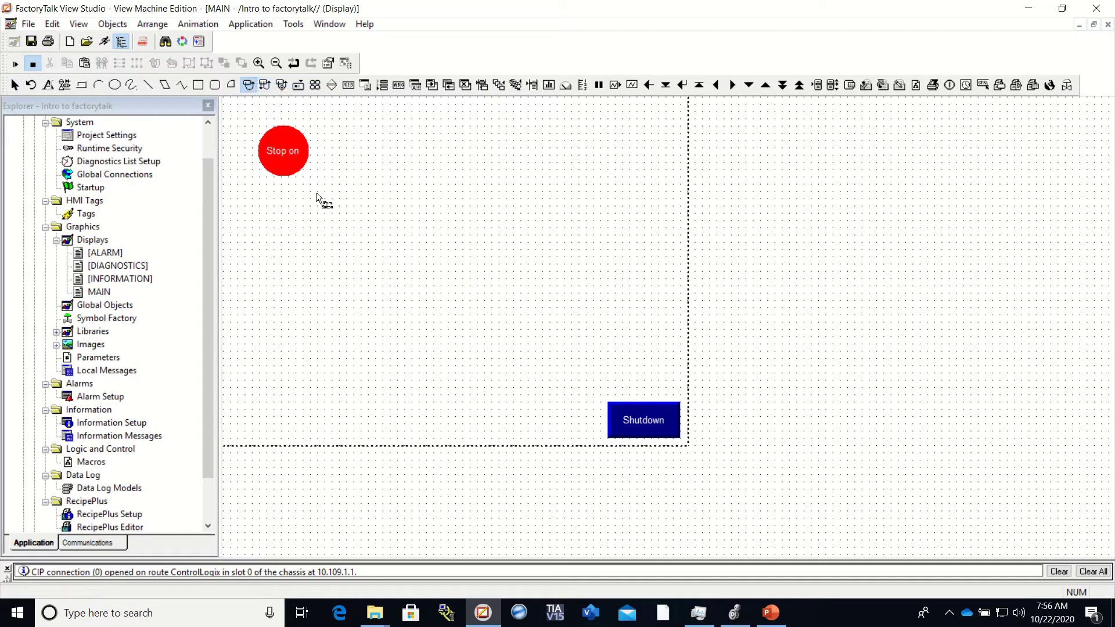
pyautogui.moveTo(260, 193); pyautogui.dragTo(341, 241)
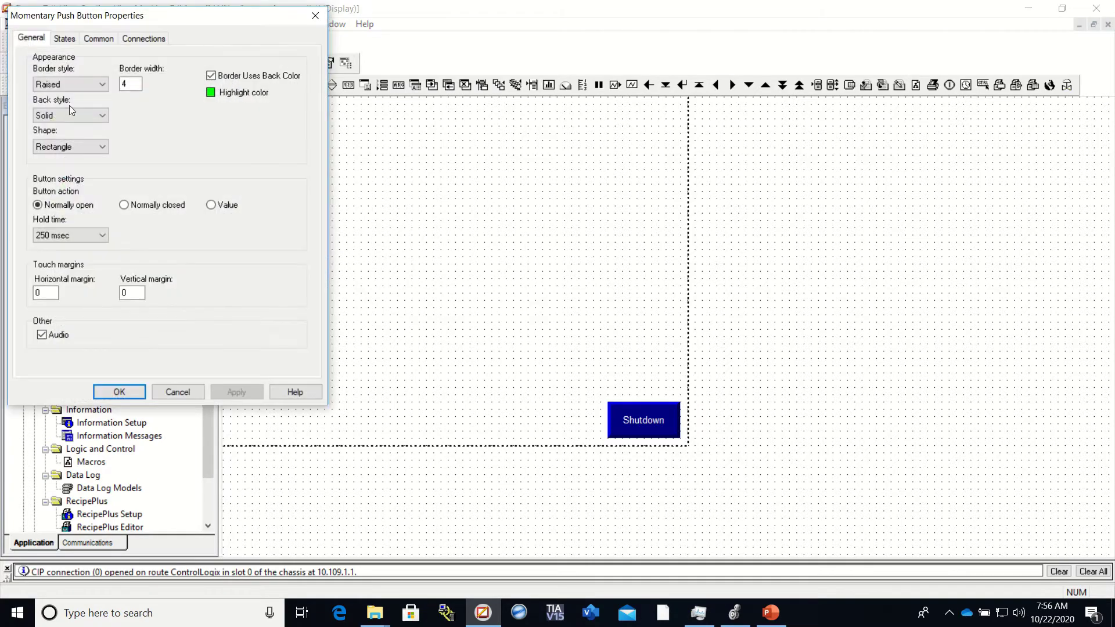
pyautogui.click(315, 16)
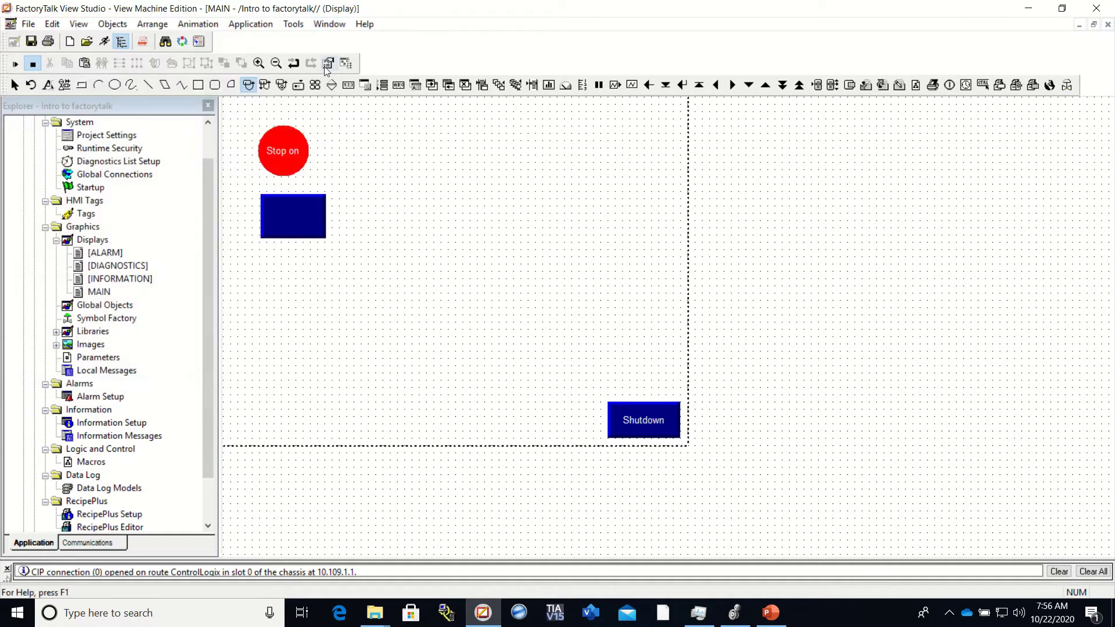
pyautogui.click(15, 85)
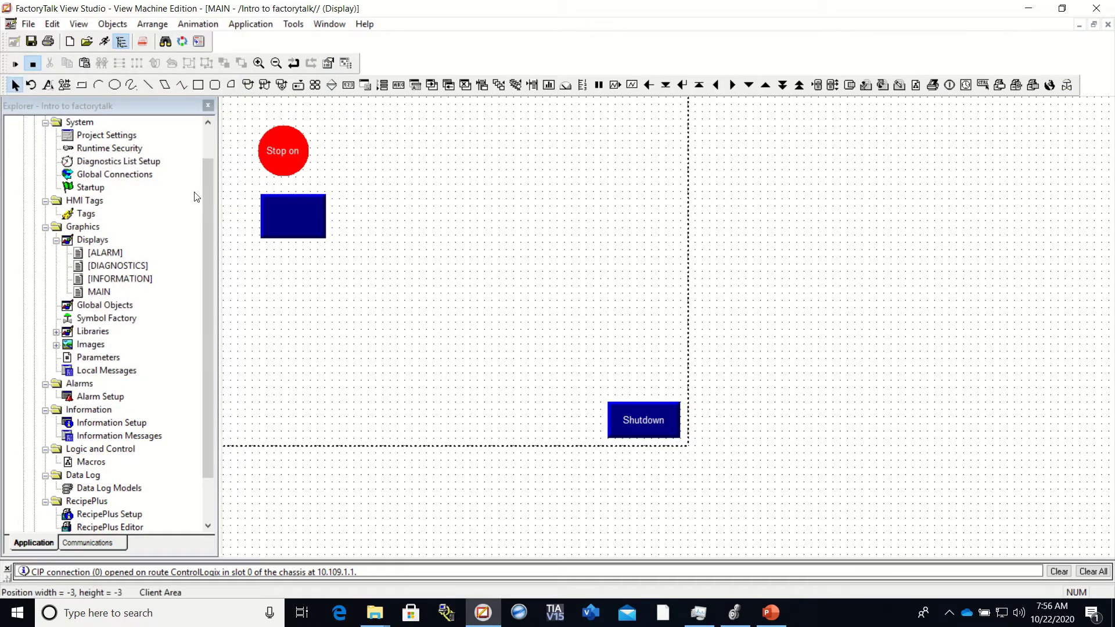
pyautogui.click(309, 216)
pyautogui.rightClick(306, 212)
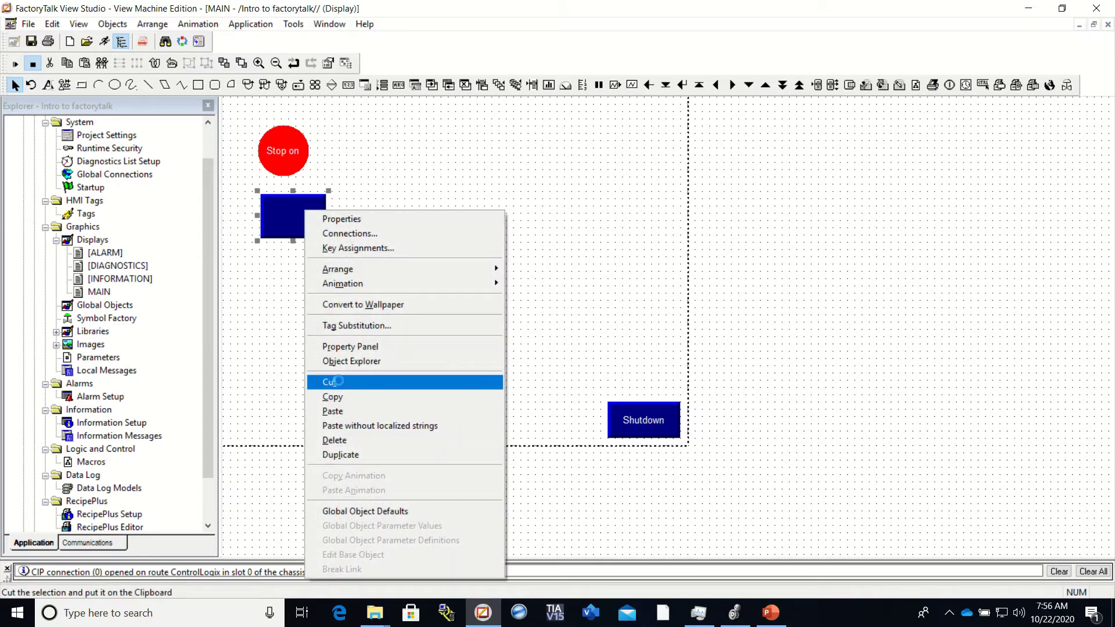
pyautogui.click(333, 382)
# - Copy the round Stop button and place the pasted copy directly below the original, aligned with it
pyautogui.click(284, 146)
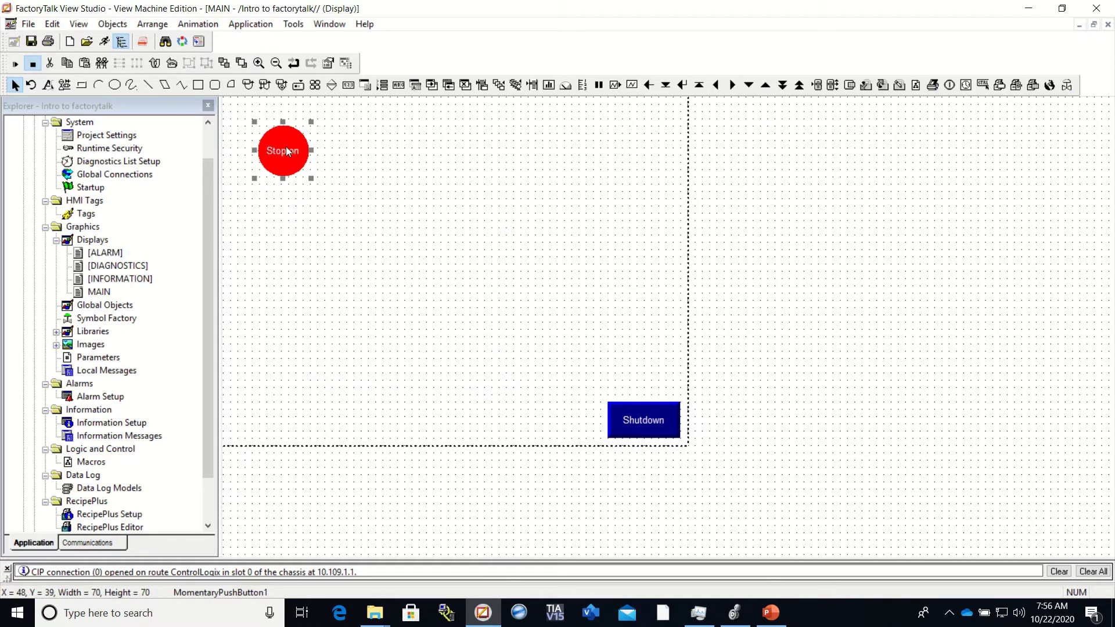
pyautogui.rightClick(284, 142)
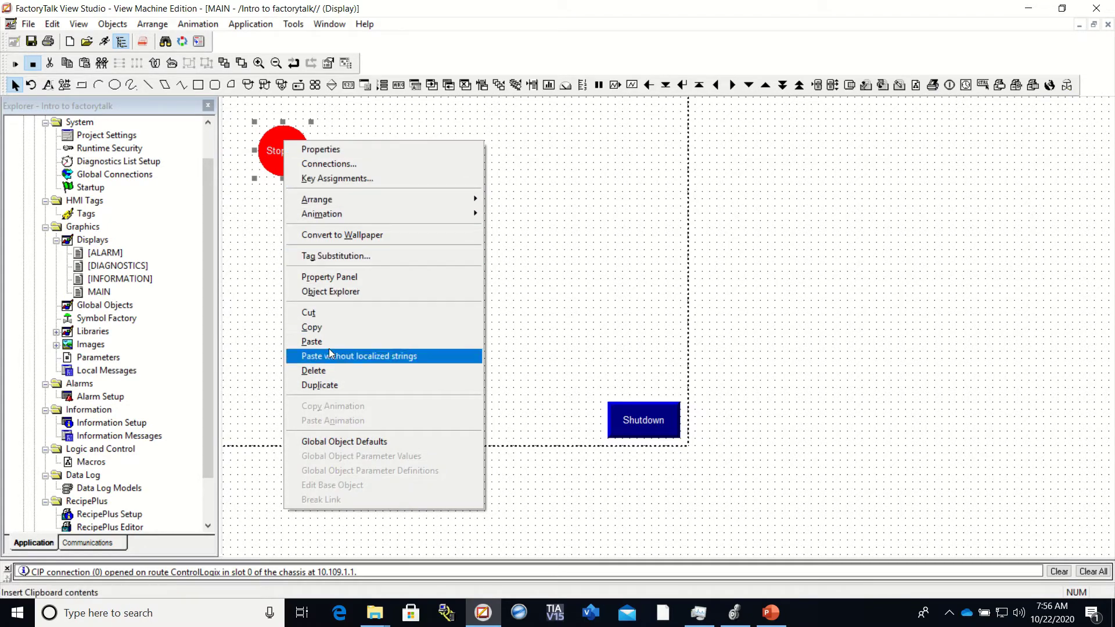
pyautogui.click(333, 329)
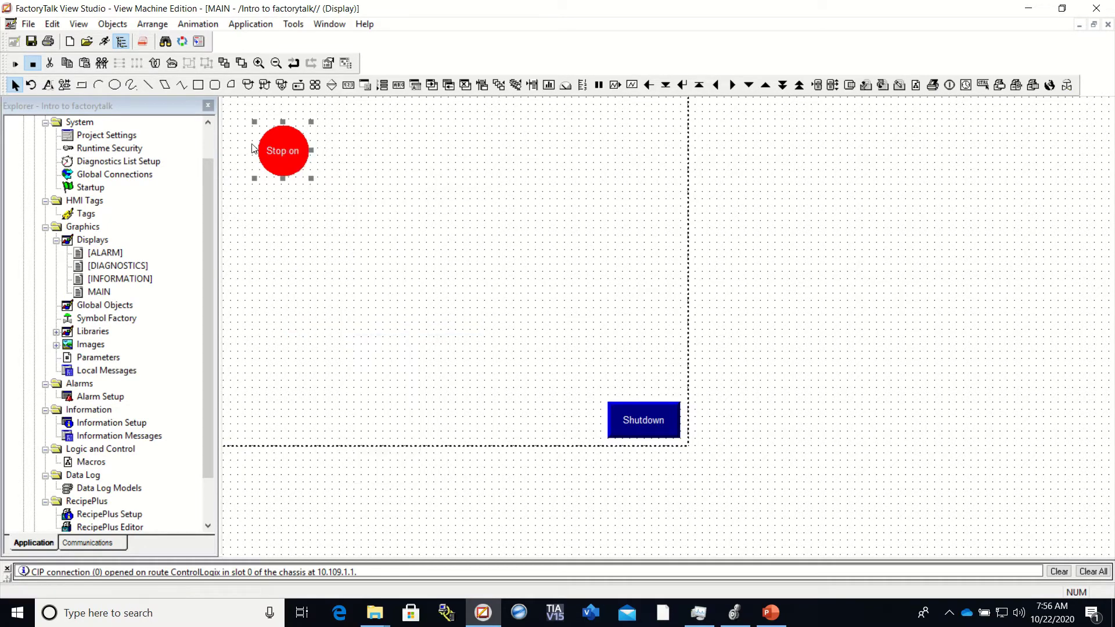
pyautogui.rightClick(275, 225)
pyautogui.click(314, 306)
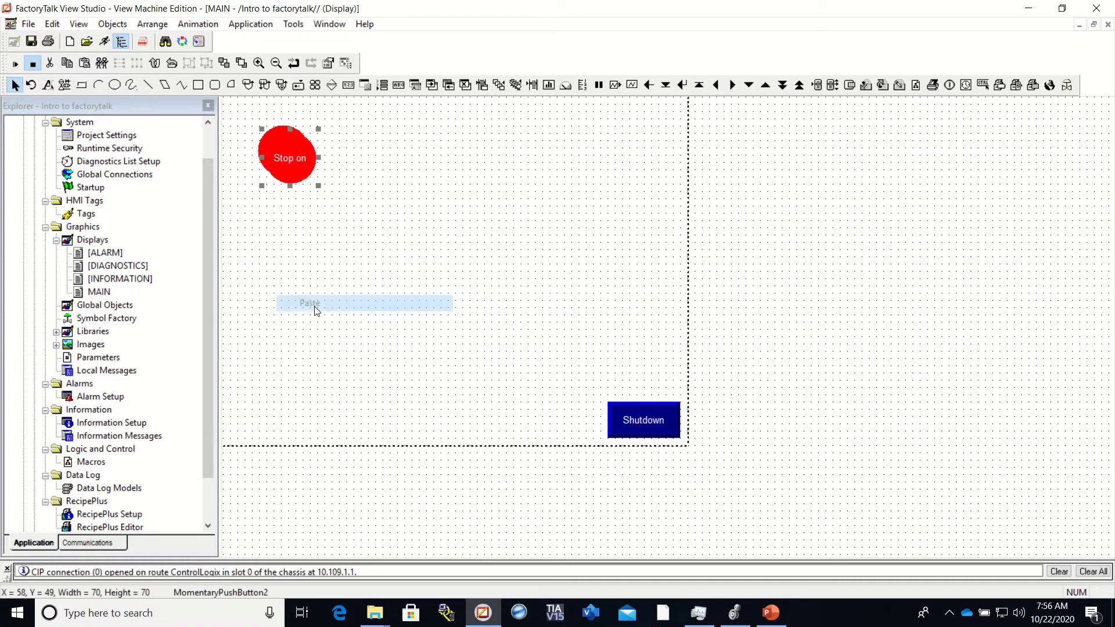
pyautogui.moveTo(288, 142); pyautogui.dragTo(284, 208)
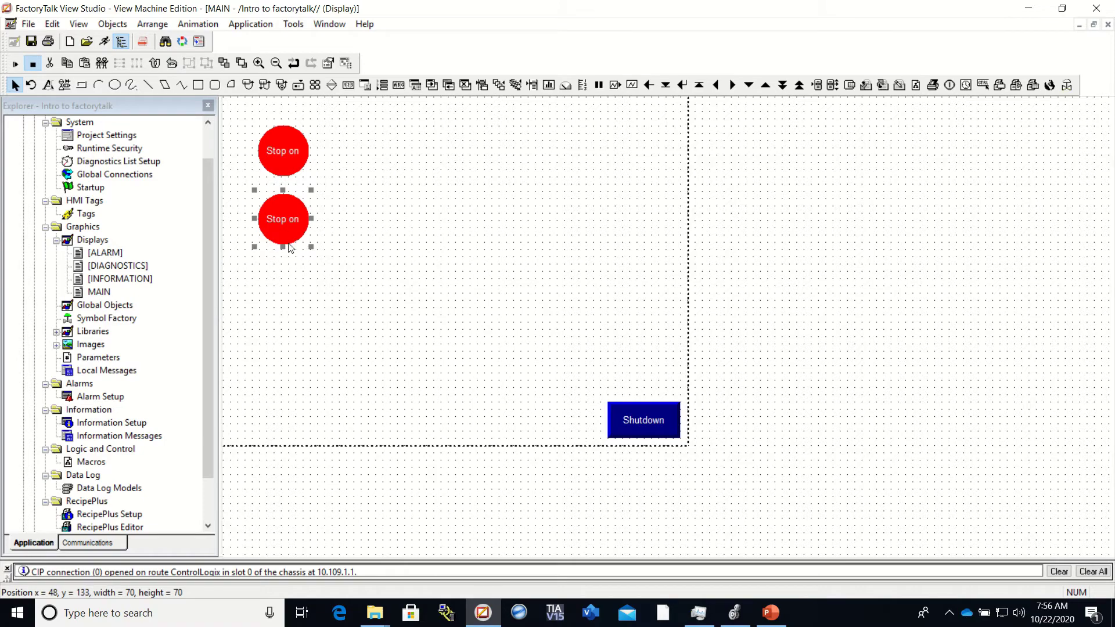
# - Give the copied button's State0 a dark green back color and replace "Stop" with "Start" in its caption
pyautogui.rightClick(297, 215)
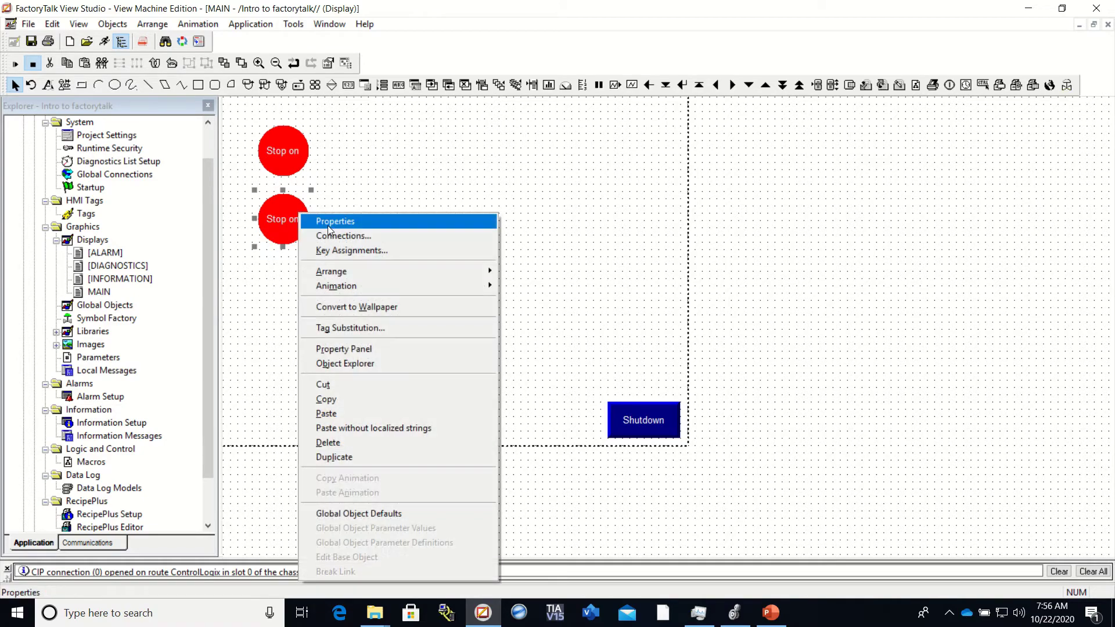
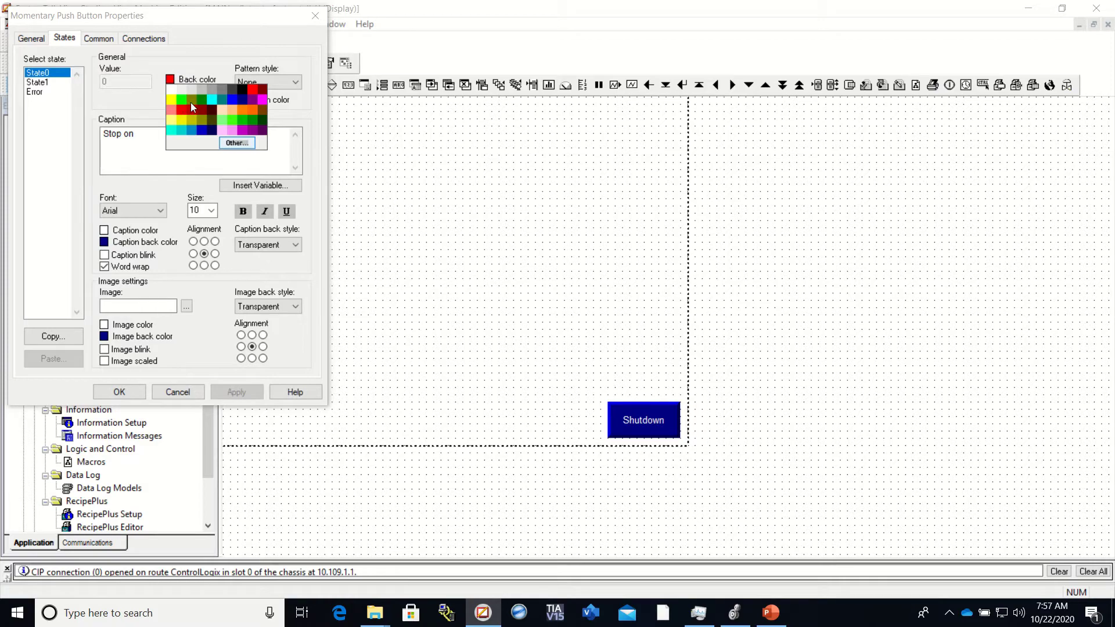
pyautogui.click(202, 100)
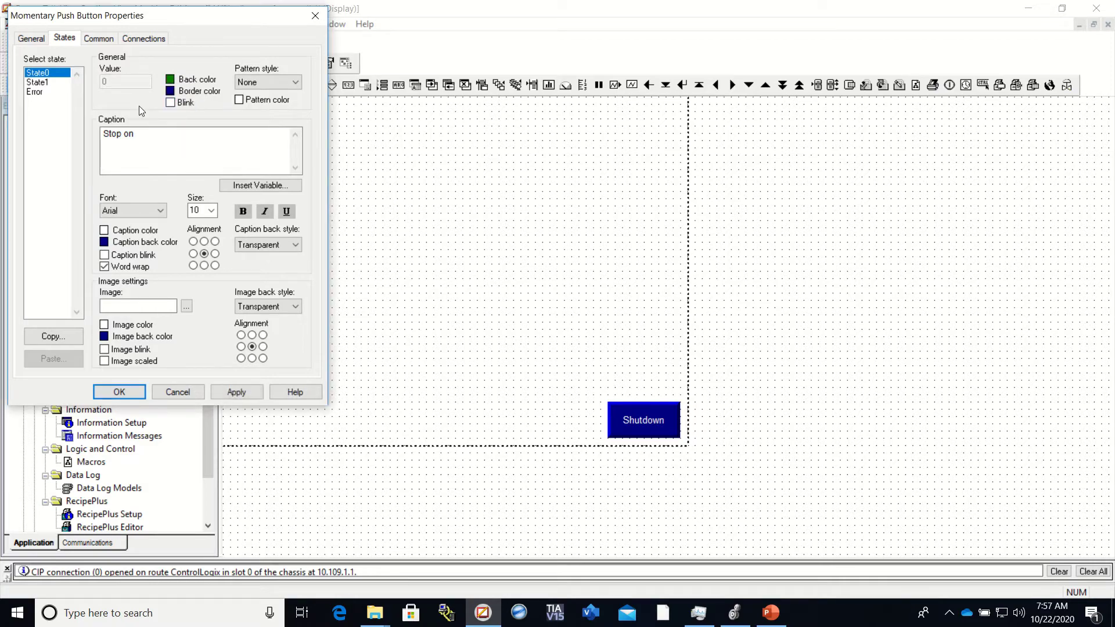
pyautogui.click(121, 133)
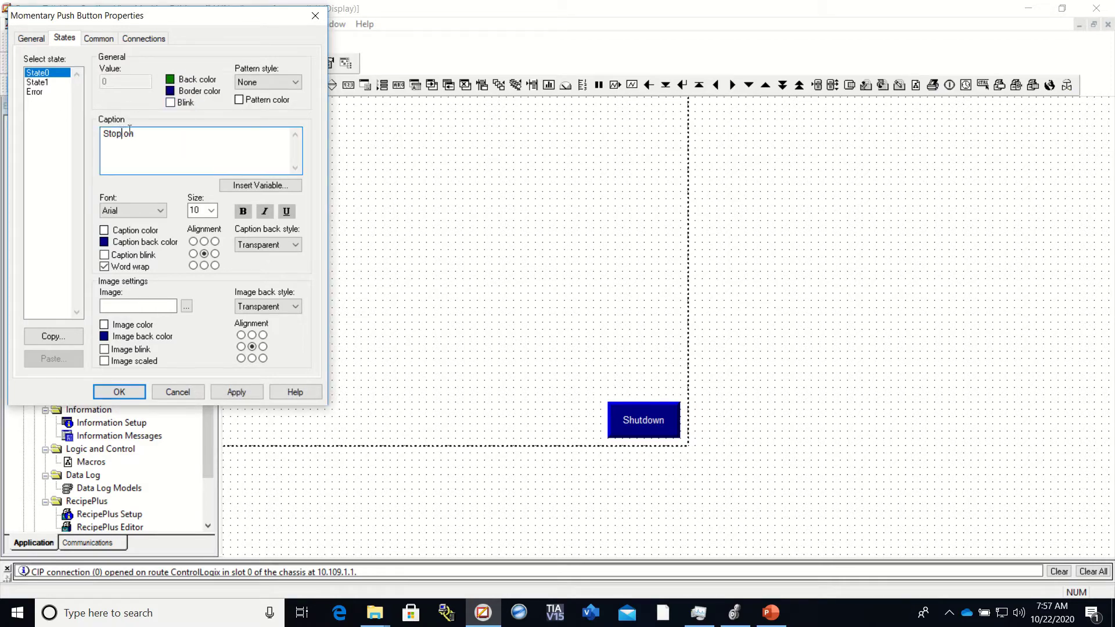
pyautogui.press('BackSpace')
pyautogui.press('BackSpace')
pyautogui.write('art')
pyautogui.click(144, 141)
pyautogui.press('BackSpace')
# - Give the copied button's State1 a bright green back color and the caption "Start on"
pyautogui.click(41, 86)
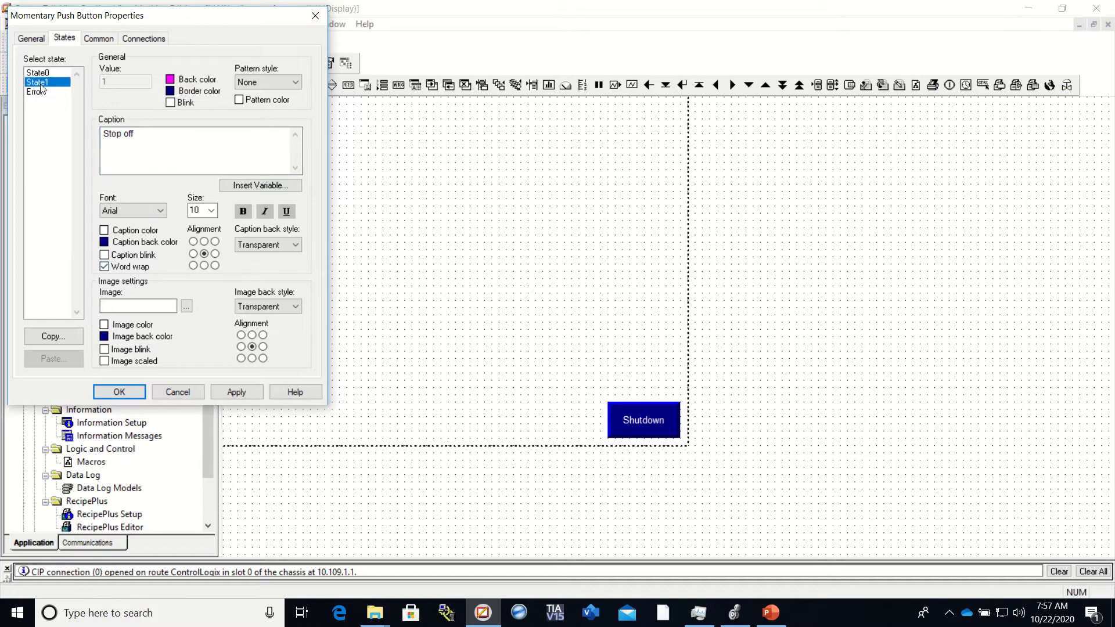
pyautogui.click(170, 79)
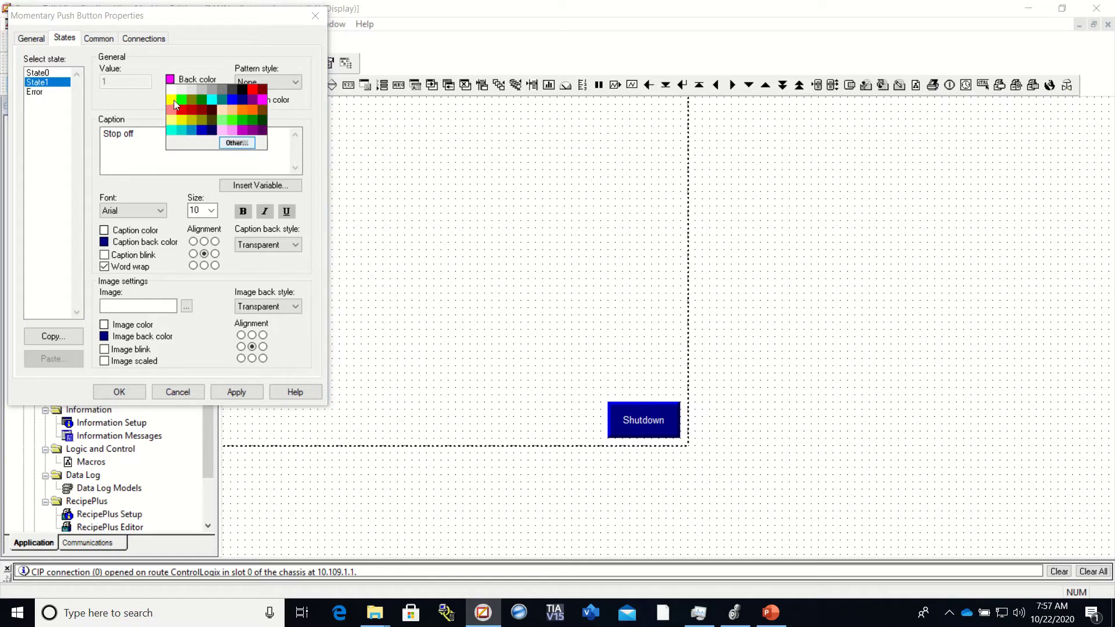
pyautogui.click(180, 99)
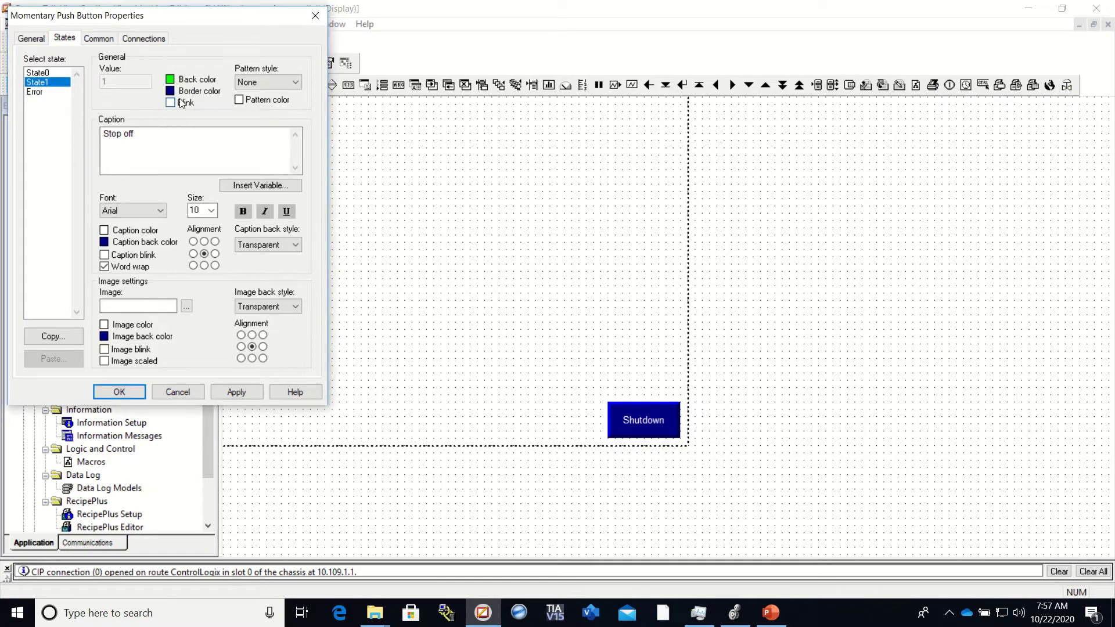
pyautogui.click(133, 133)
pyautogui.press('BackSpace')
pyautogui.press('BackSpace')
pyautogui.press('BackSpace')
pyautogui.write('f')
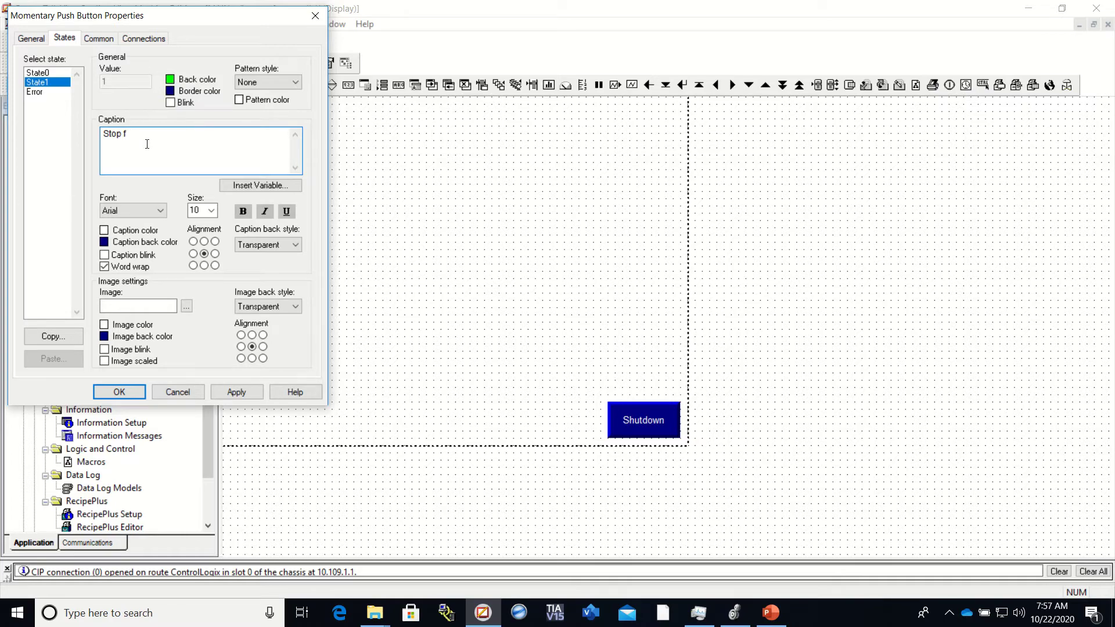
pyautogui.press('BackSpace')
pyautogui.press('BackSpace')
pyautogui.write('art on')
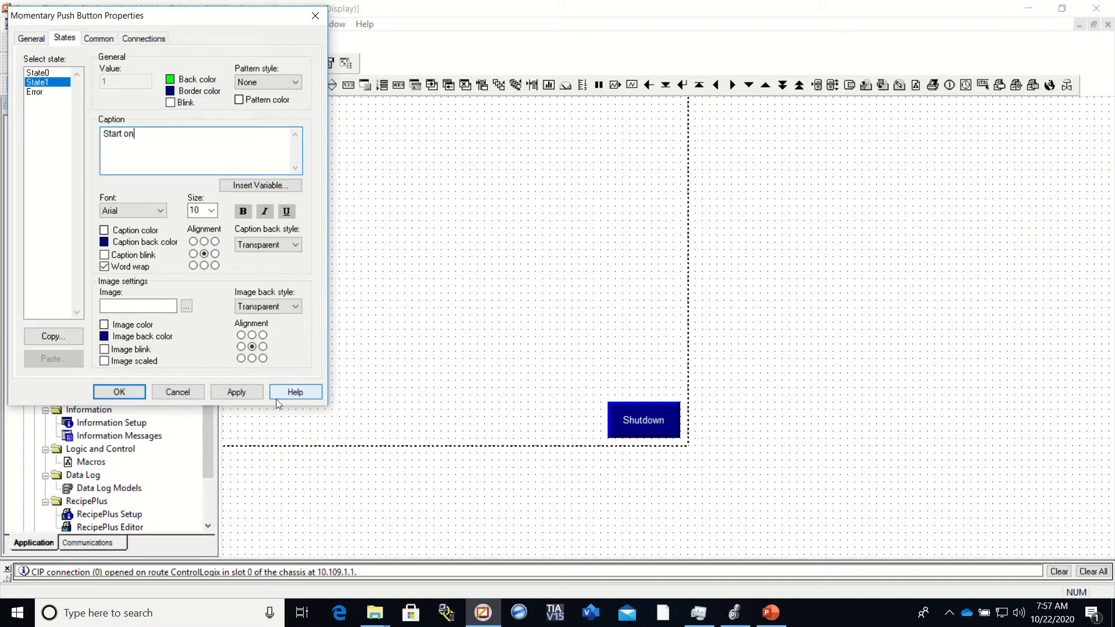
# - Assign the FTIP Start tag to the copied button's Value connection, apply it and close the properties
pyautogui.click(100, 38)
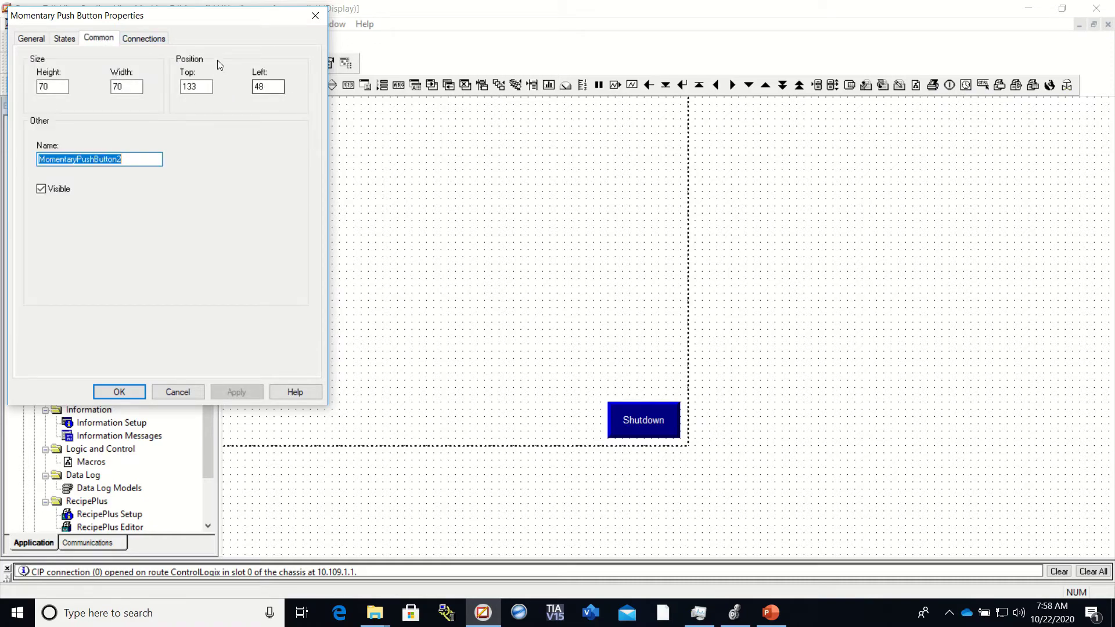
pyautogui.click(154, 39)
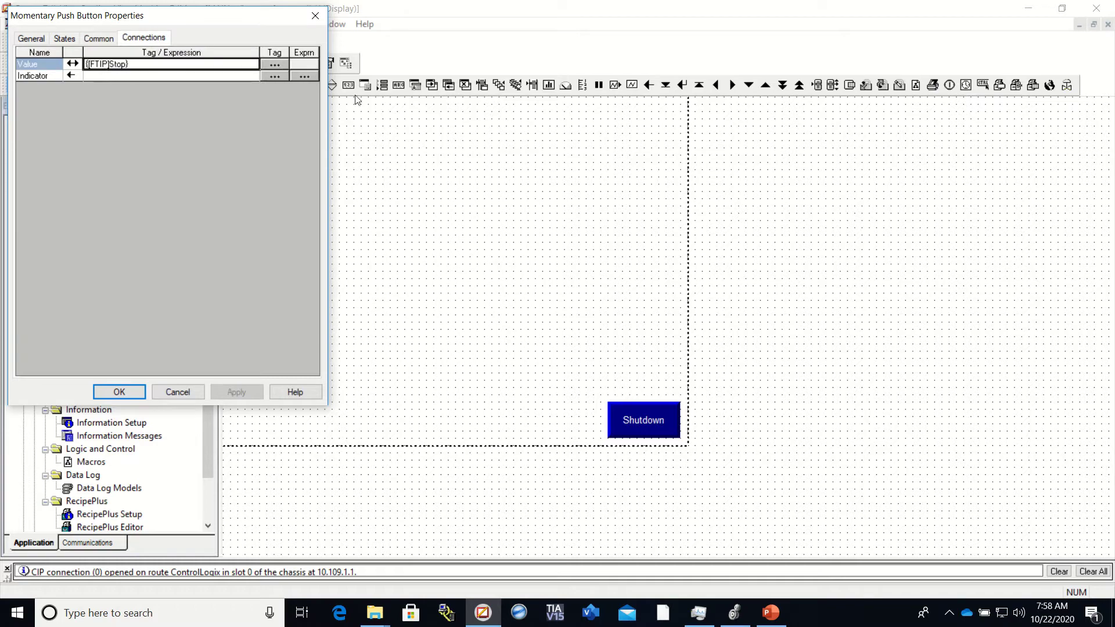
pyautogui.click(275, 76)
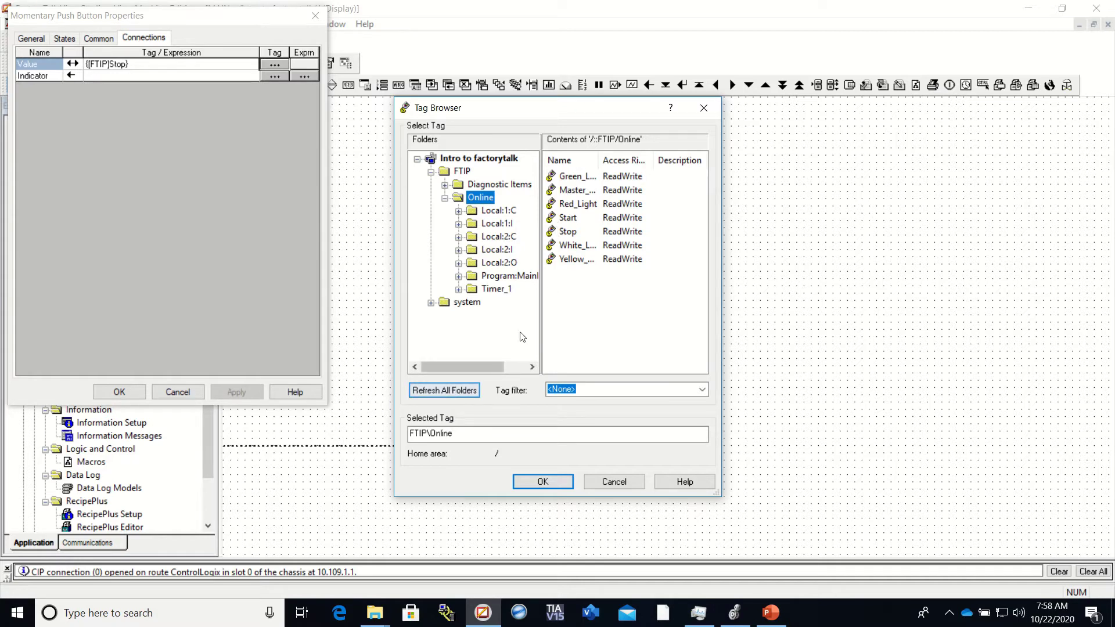
pyautogui.click(572, 220)
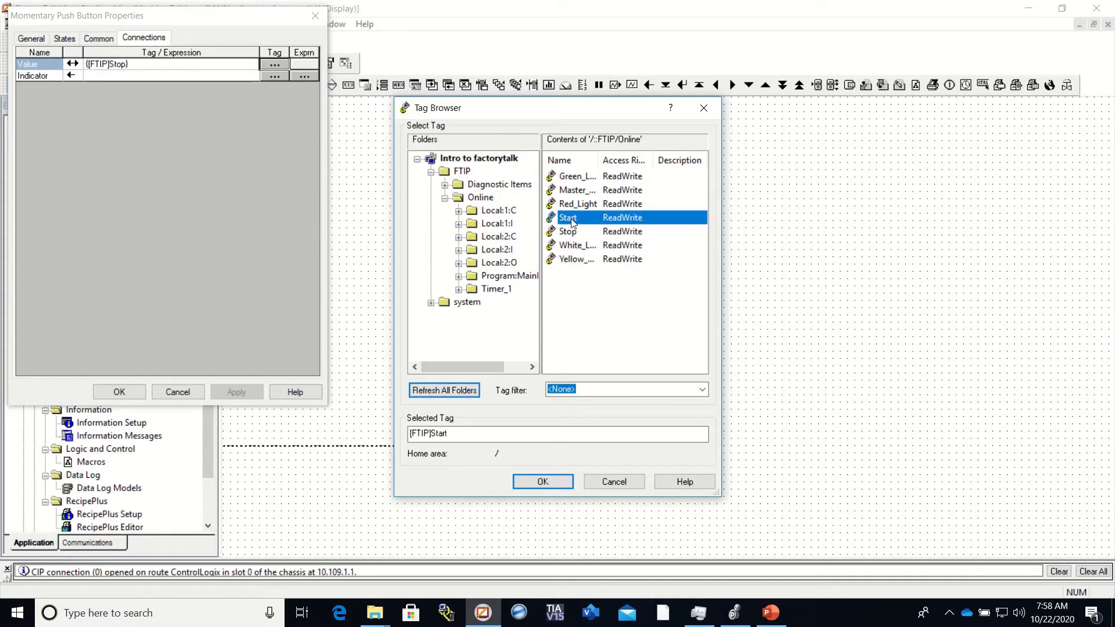
pyautogui.click(562, 483)
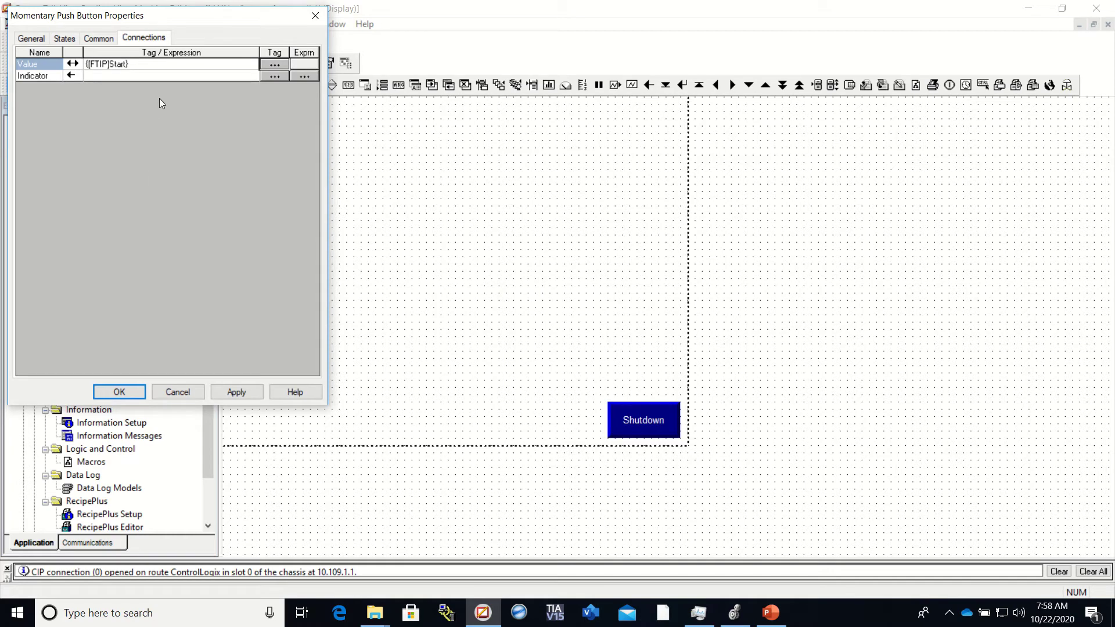
pyautogui.click(250, 393)
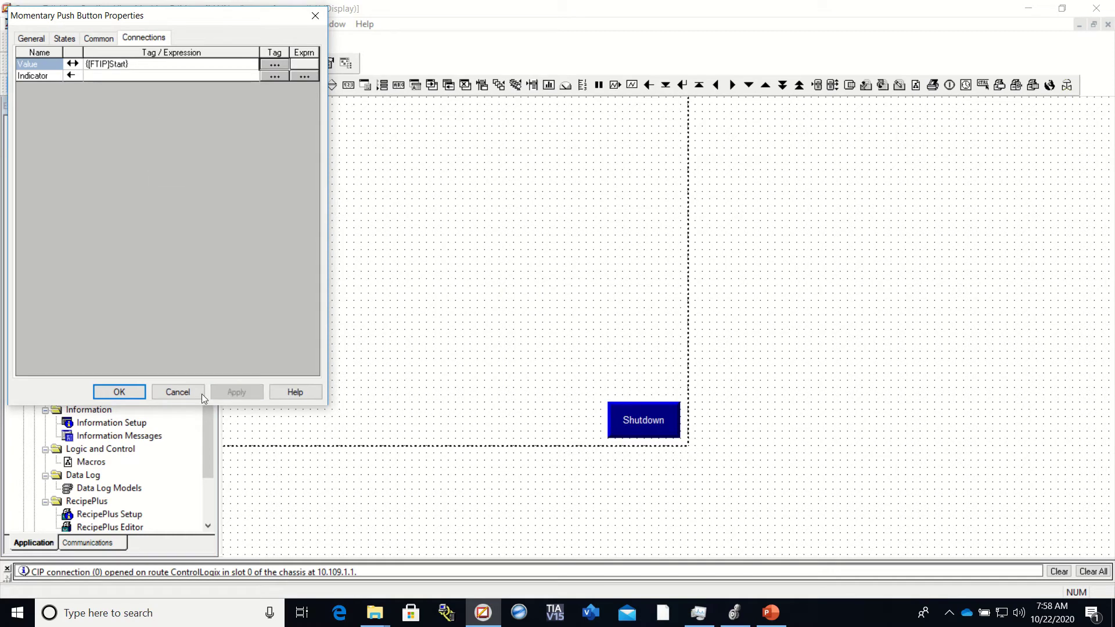
pyautogui.click(117, 394)
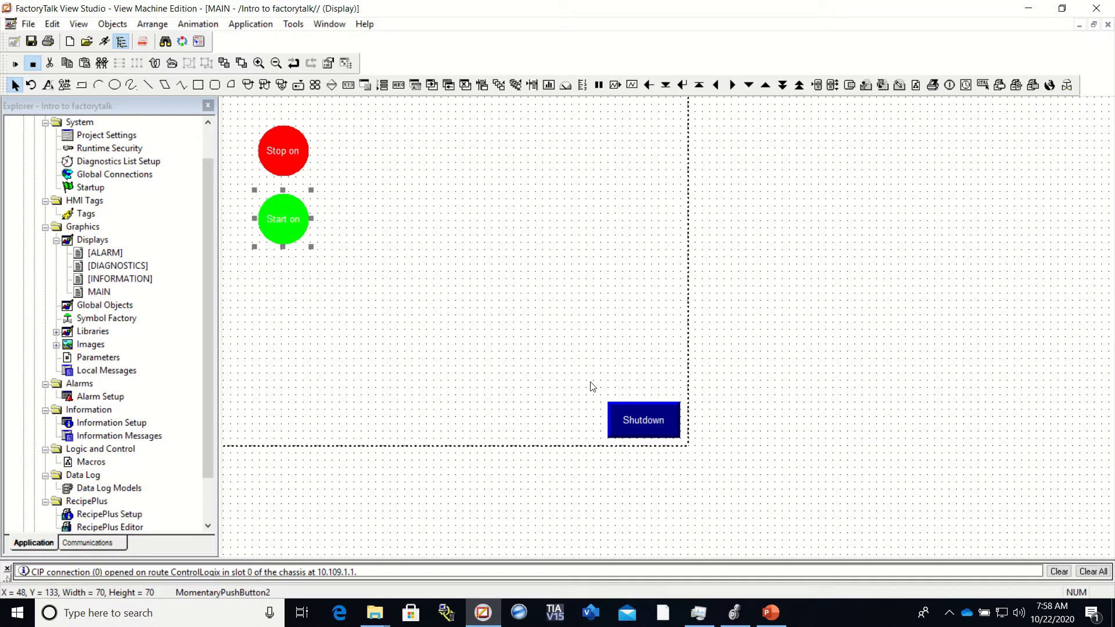
# - Check the ladder program in Logix Designer, return to FactoryTalk View Studio and draw a multistate indicator across from the Stop button
pyautogui.click(738, 617)
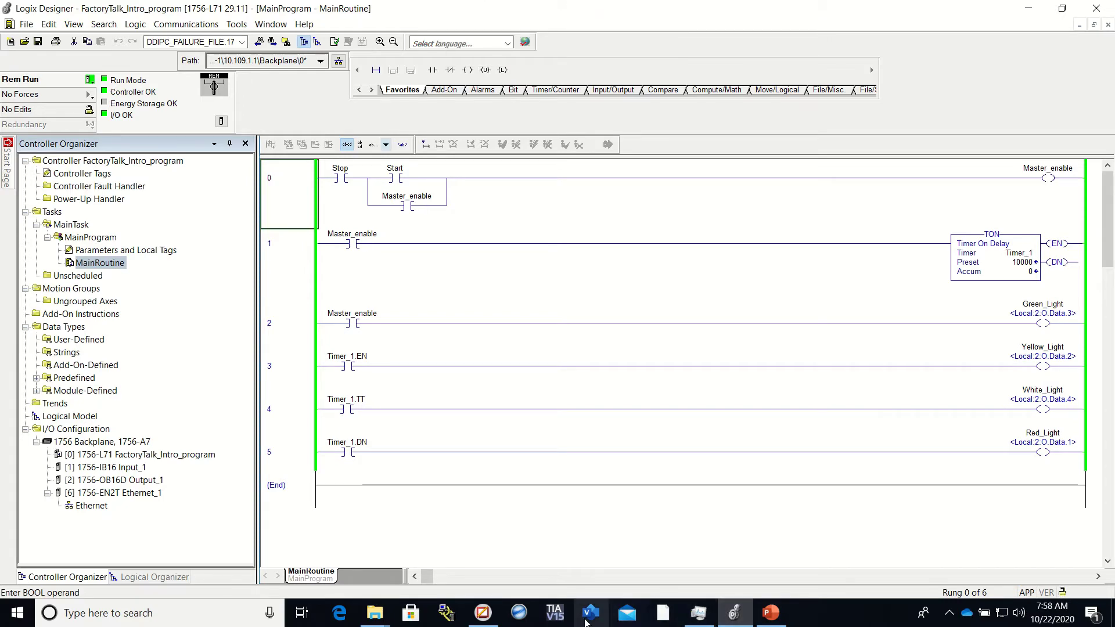
pyautogui.click(493, 619)
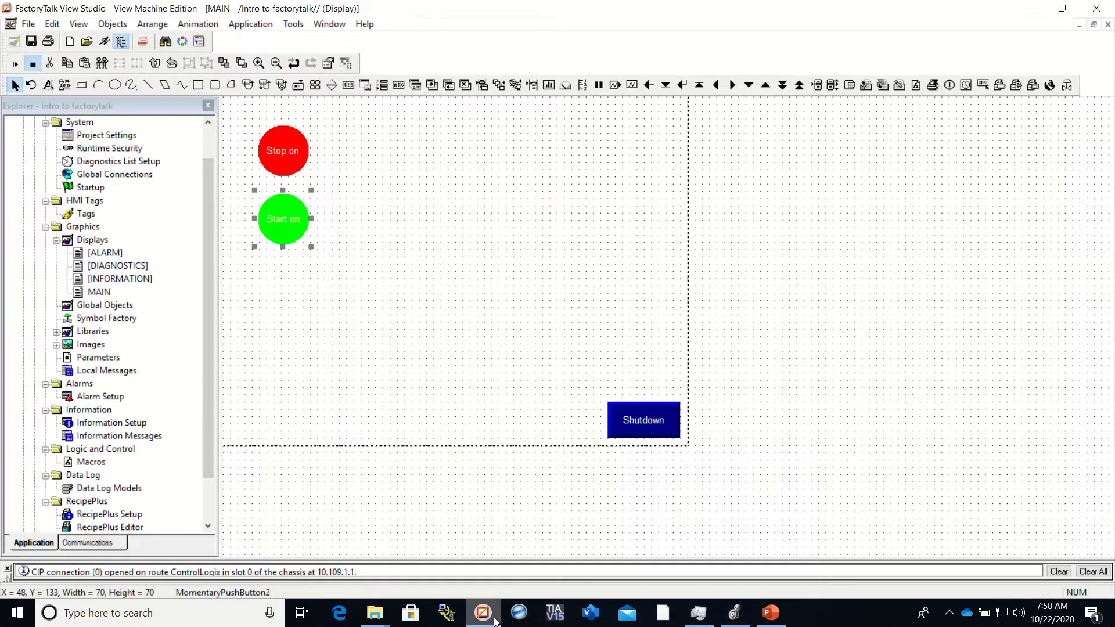
pyautogui.click(112, 23)
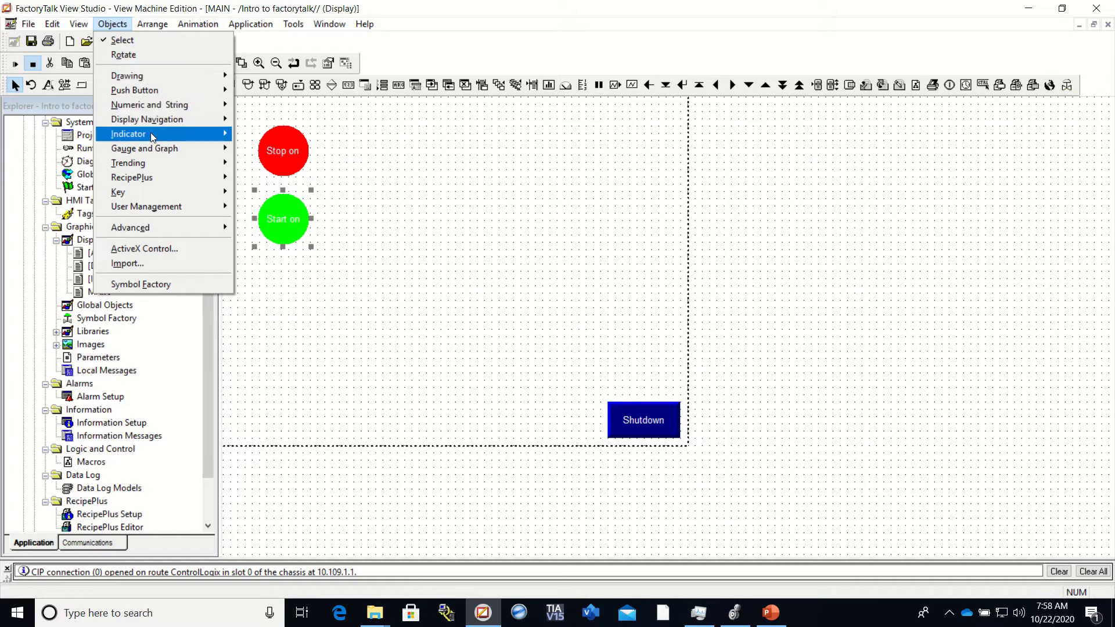
pyautogui.moveTo(151, 134)
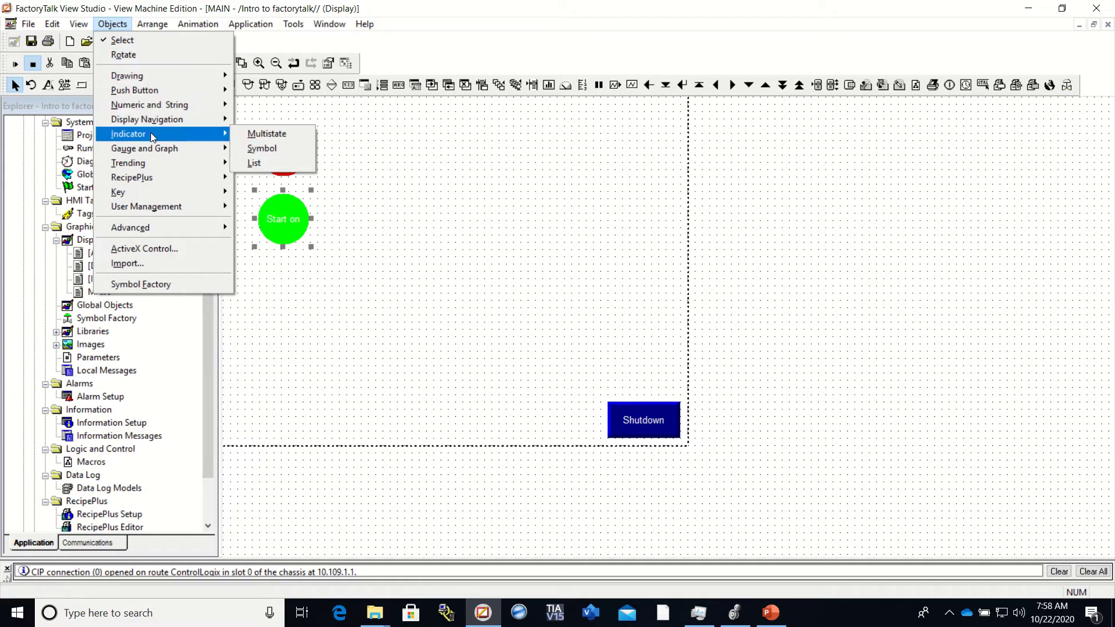
pyautogui.click(254, 137)
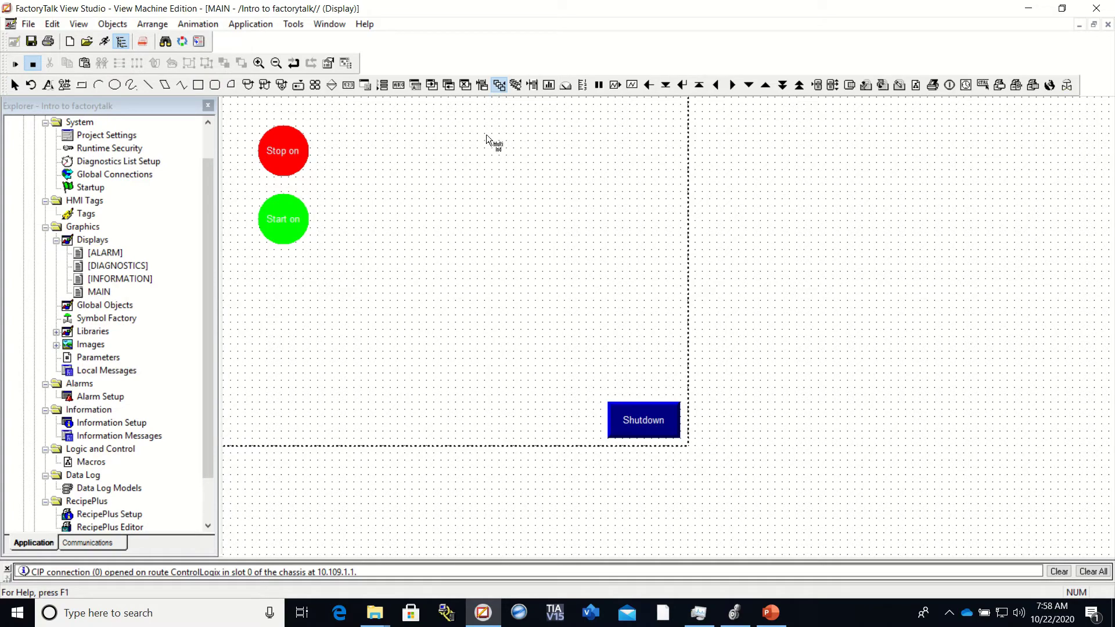
pyautogui.moveTo(483, 130); pyautogui.dragTo(559, 179)
# - Set the indicator's border style to Line, its border width to 8 and its shape to Circle
pyautogui.doubleClick(143, 88)
pyautogui.write('8')
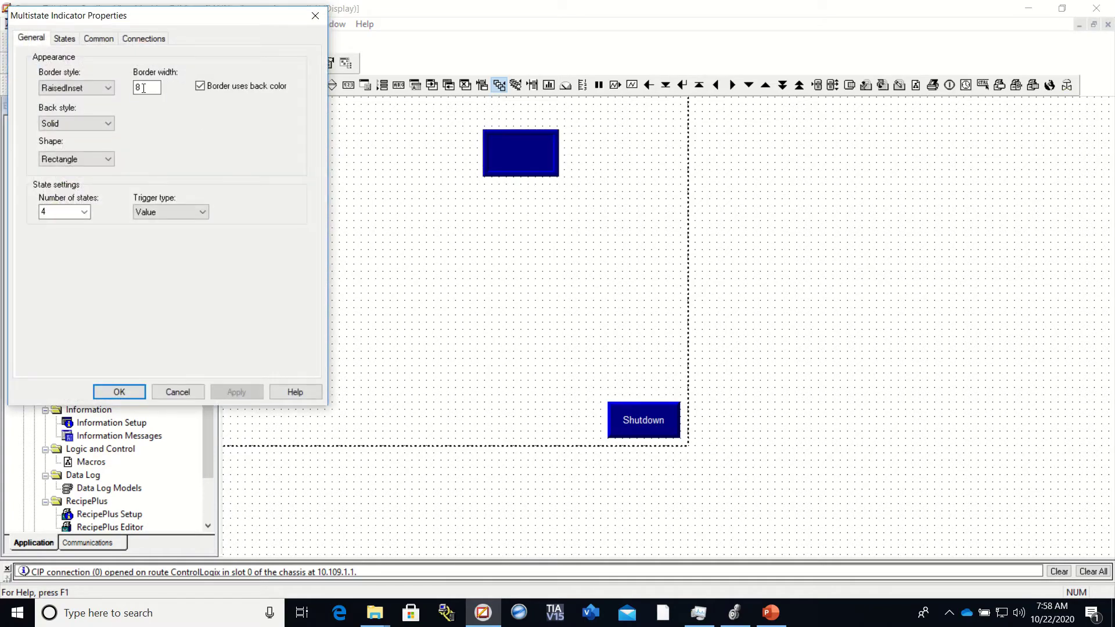
pyautogui.click(109, 160)
pyautogui.click(103, 186)
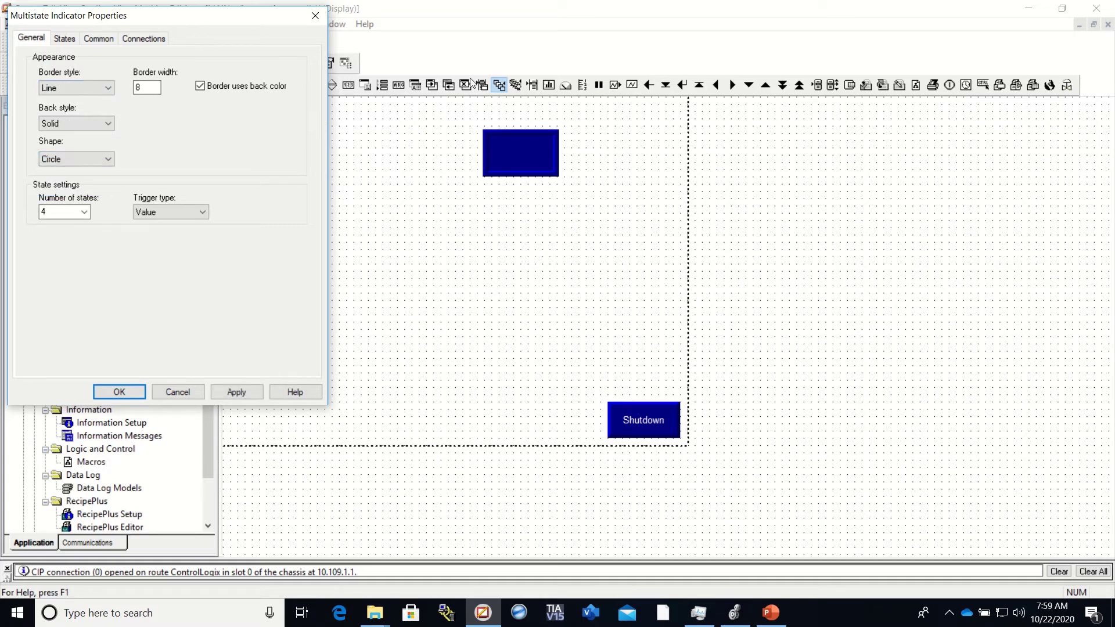
# - Look through the indicator's states and give State0 the caption "Green light off" and a gray back color
pyautogui.click(66, 38)
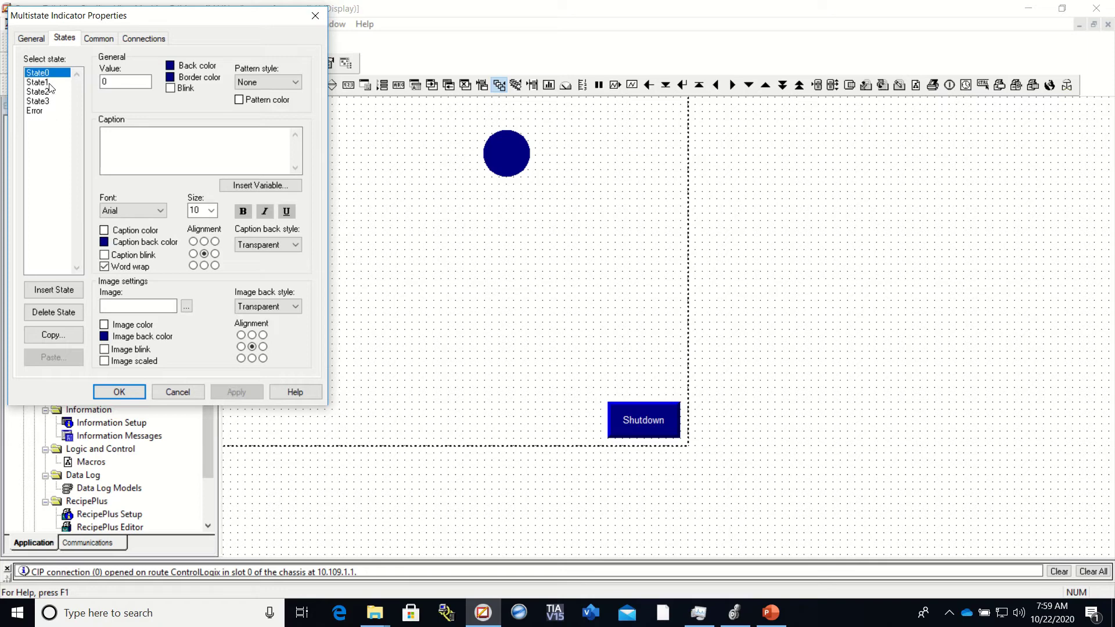
pyautogui.click(49, 84)
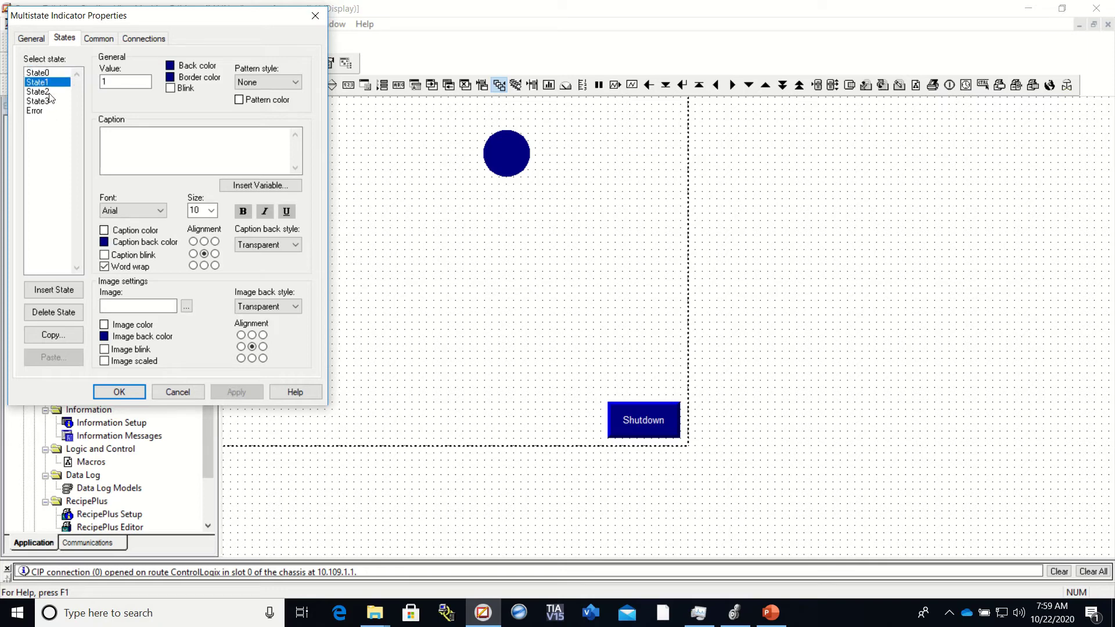
pyautogui.click(49, 93)
pyautogui.click(49, 102)
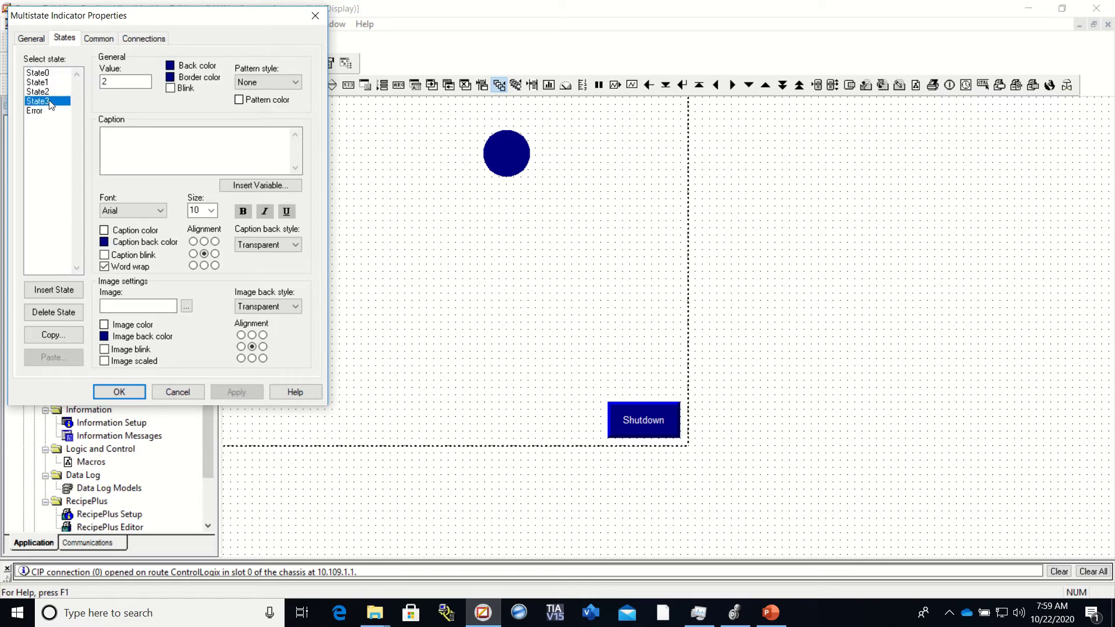
pyautogui.click(52, 74)
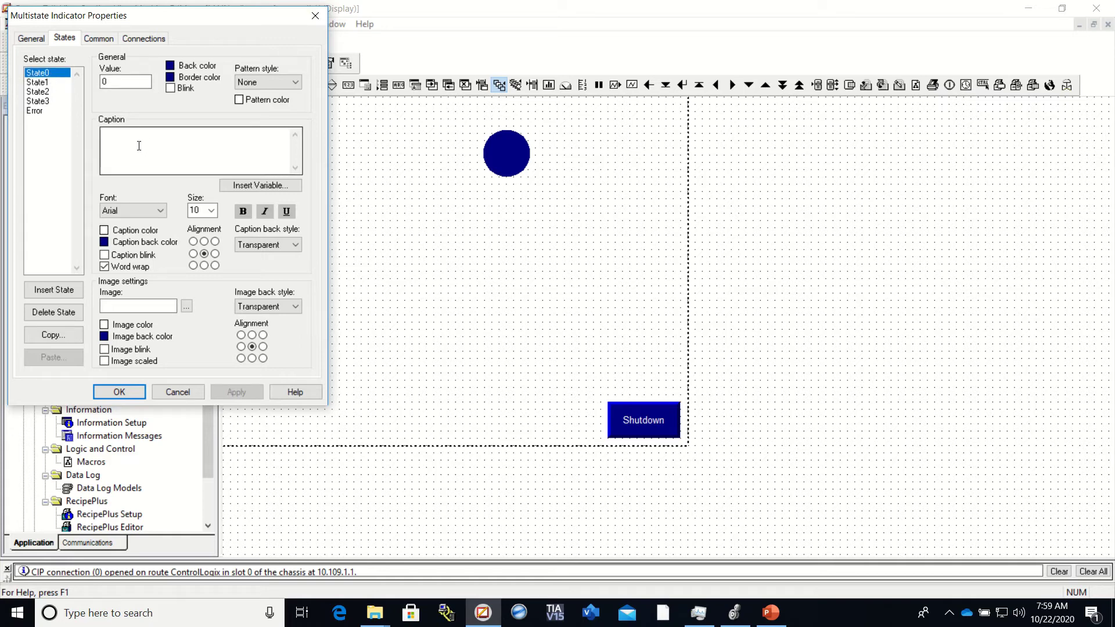
pyautogui.click(124, 135)
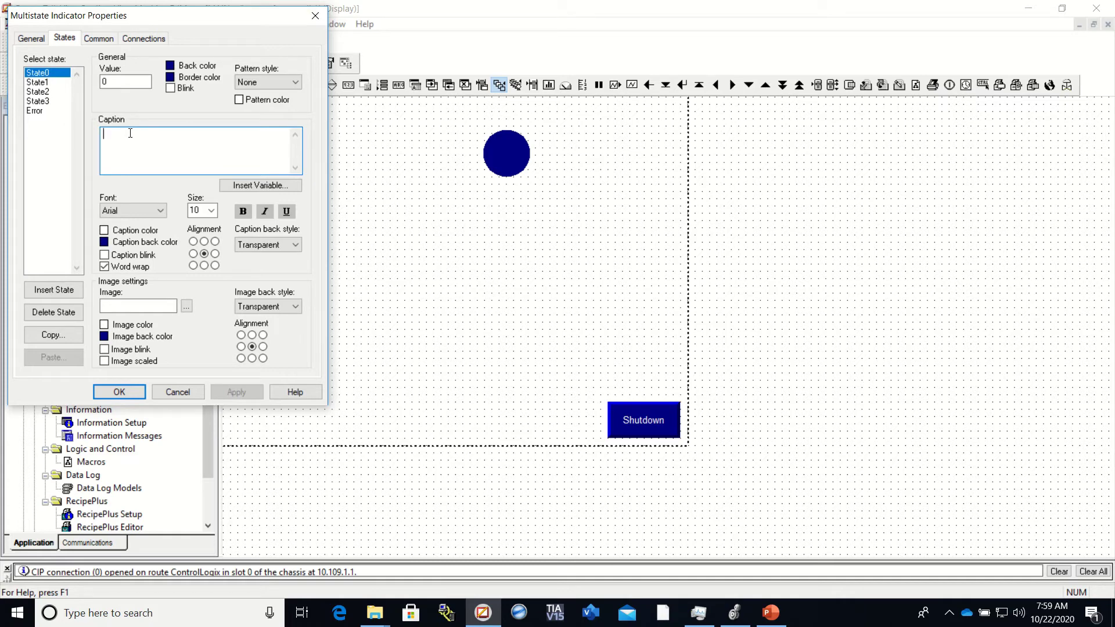
pyautogui.write('Green')
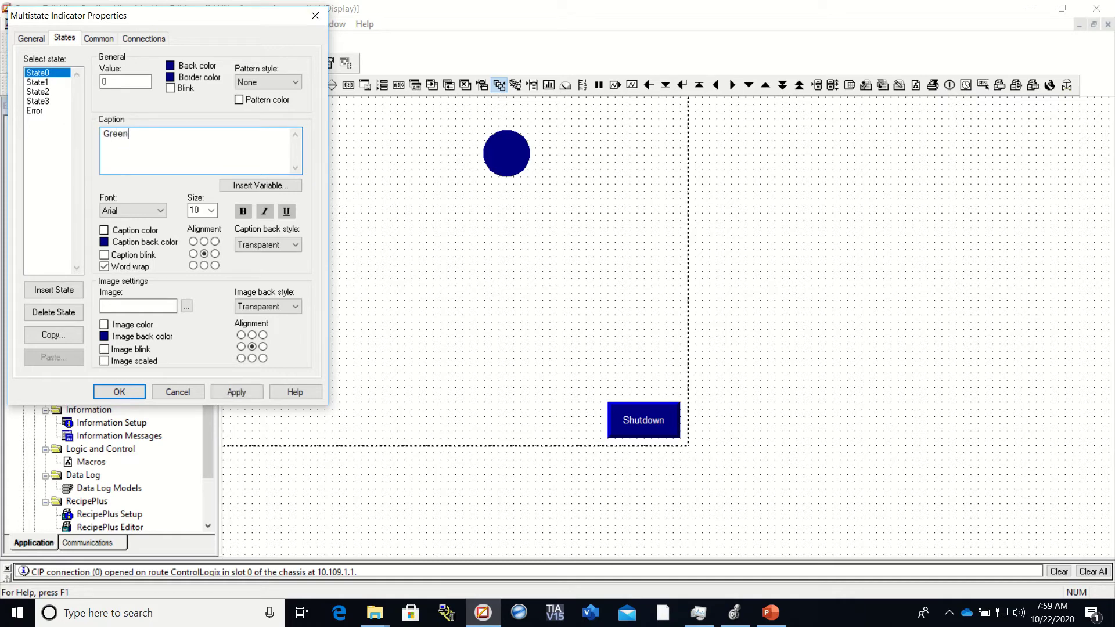
pyautogui.write(' light off')
pyautogui.click(169, 65)
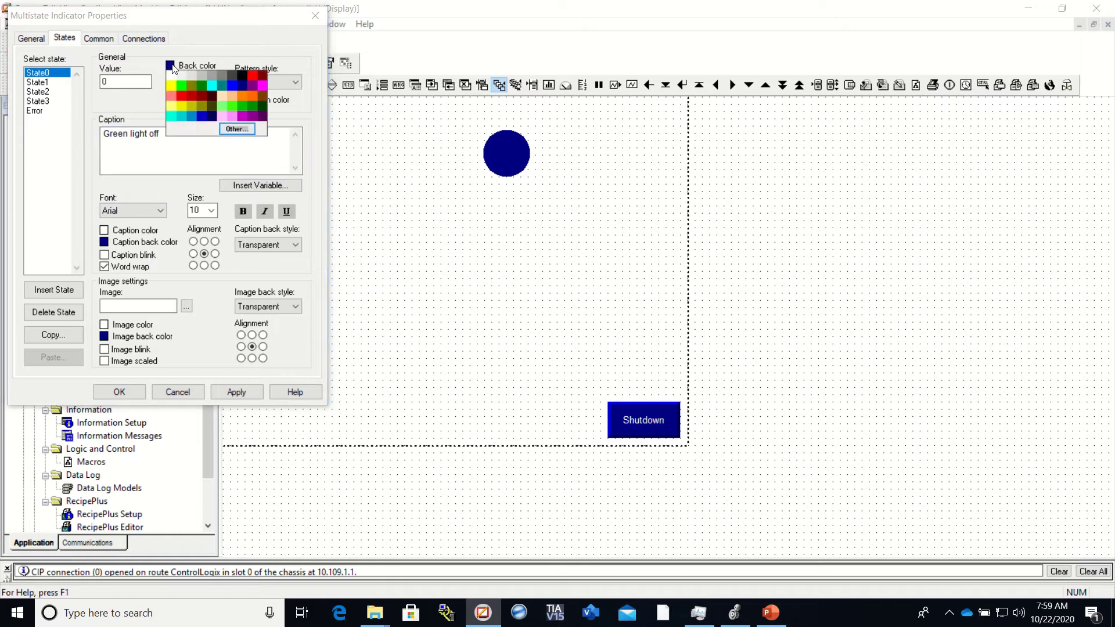
pyautogui.click(224, 77)
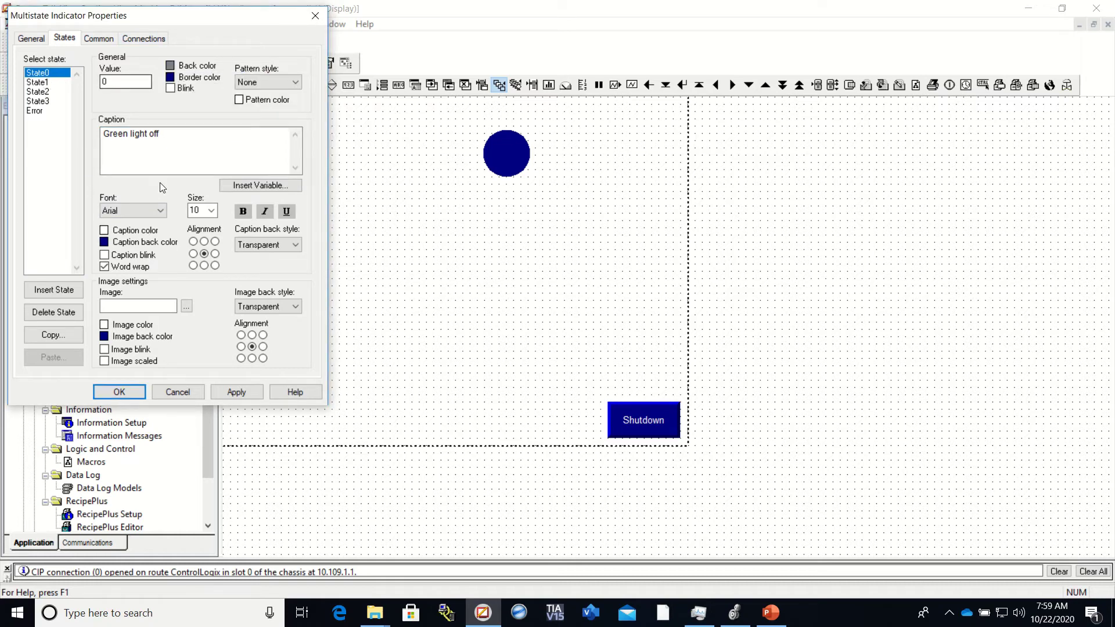
# - Give State1 the caption "Green light on", a bright green back color and a black border color, and apply it
pyautogui.click(47, 83)
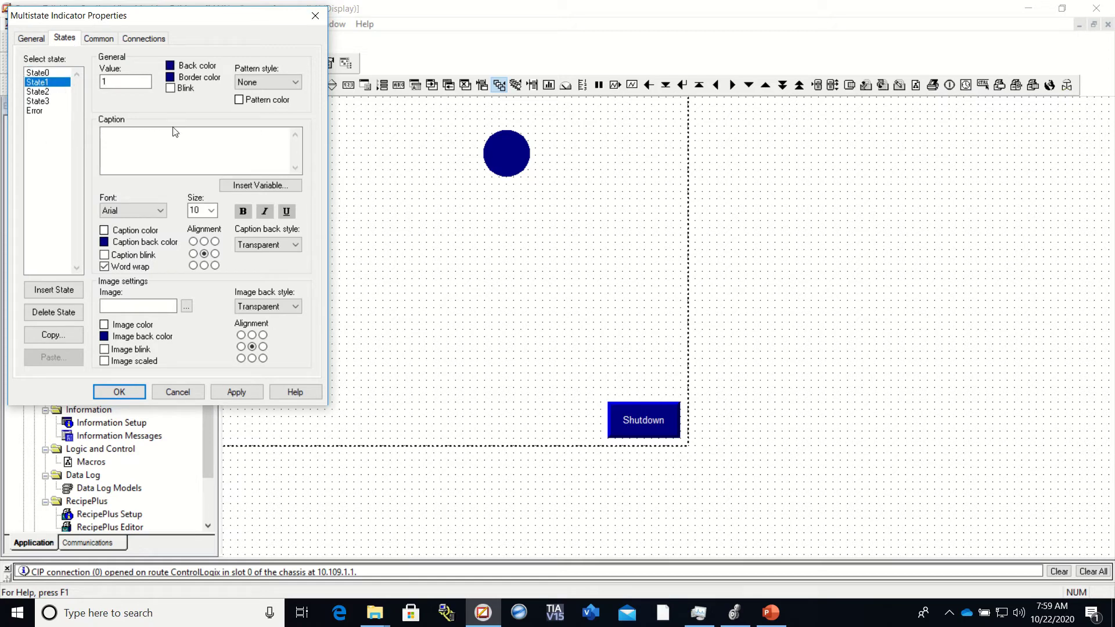
pyautogui.click(141, 137)
pyautogui.write('Green')
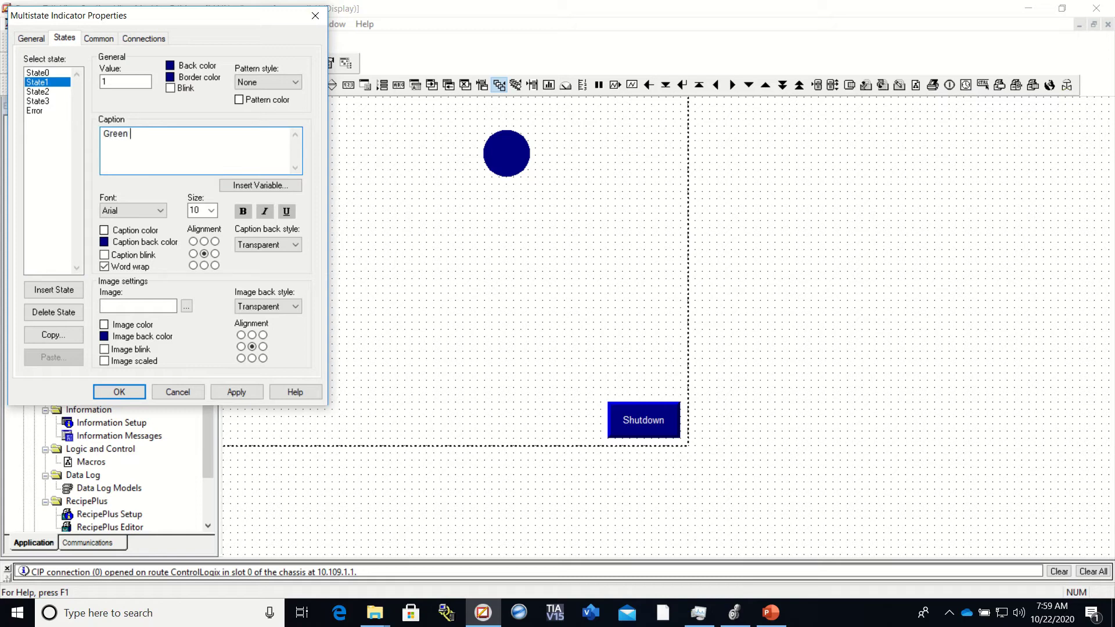
pyautogui.write(' light on')
pyautogui.click(170, 67)
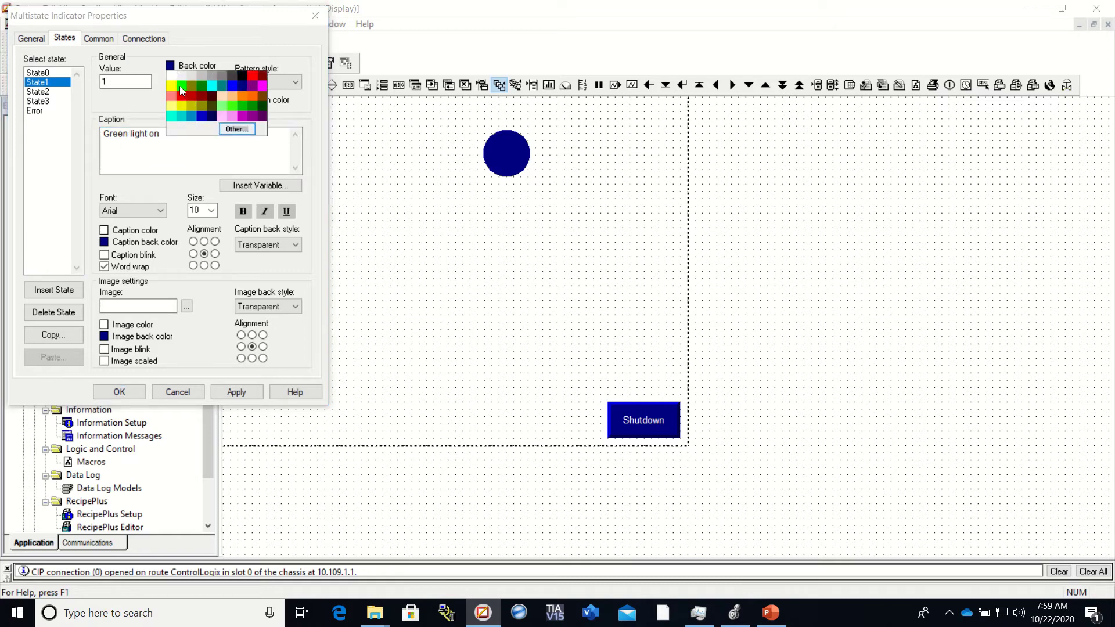
pyautogui.click(180, 85)
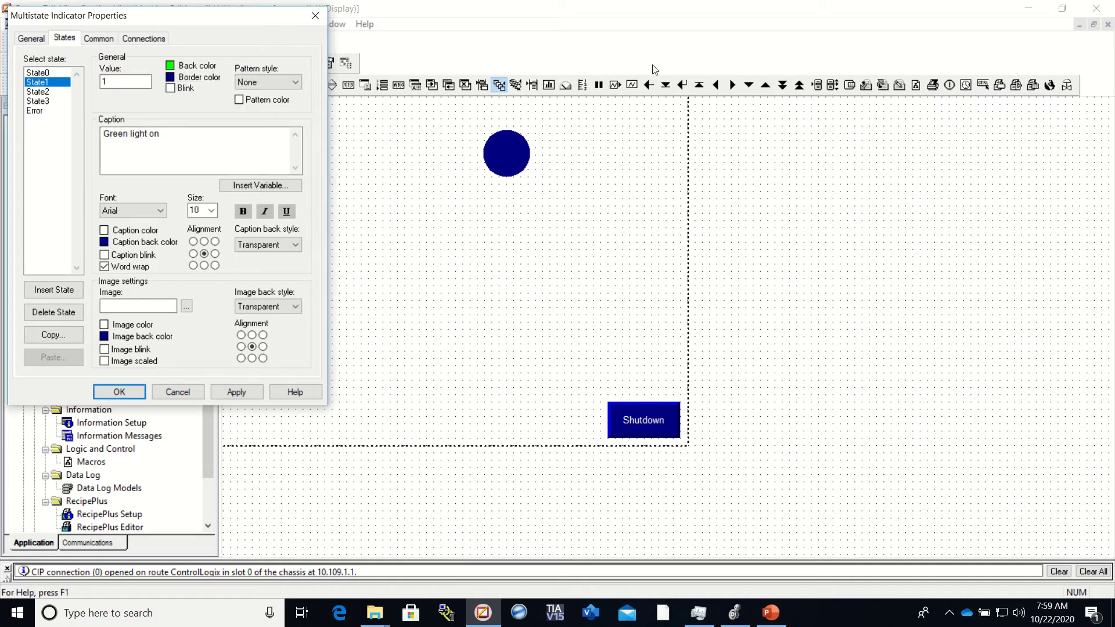
pyautogui.click(170, 77)
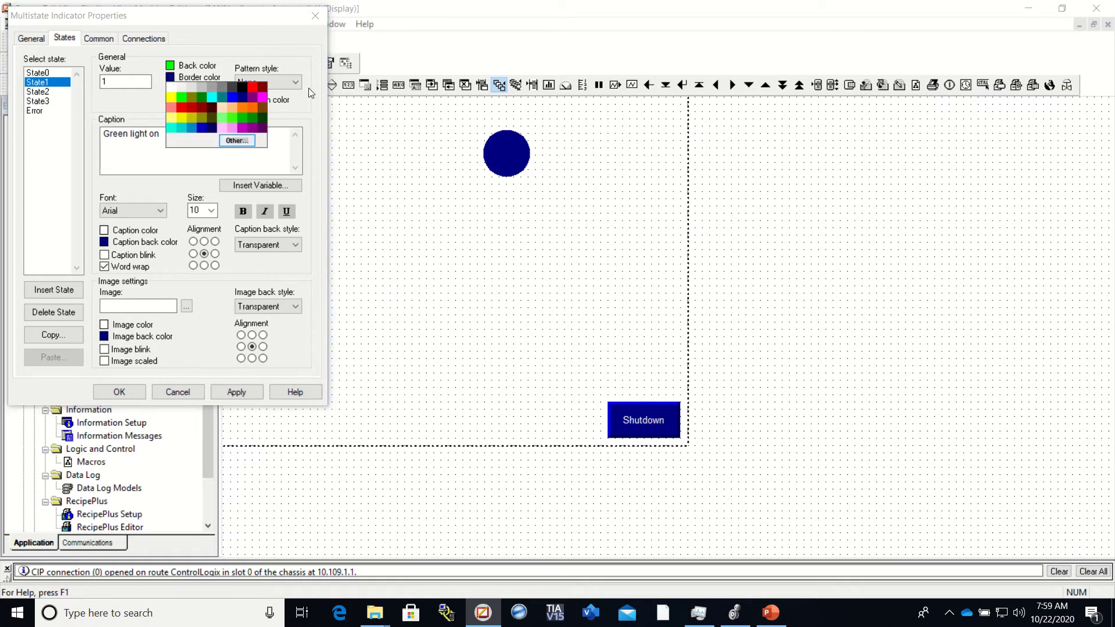
pyautogui.click(240, 85)
pyautogui.click(142, 162)
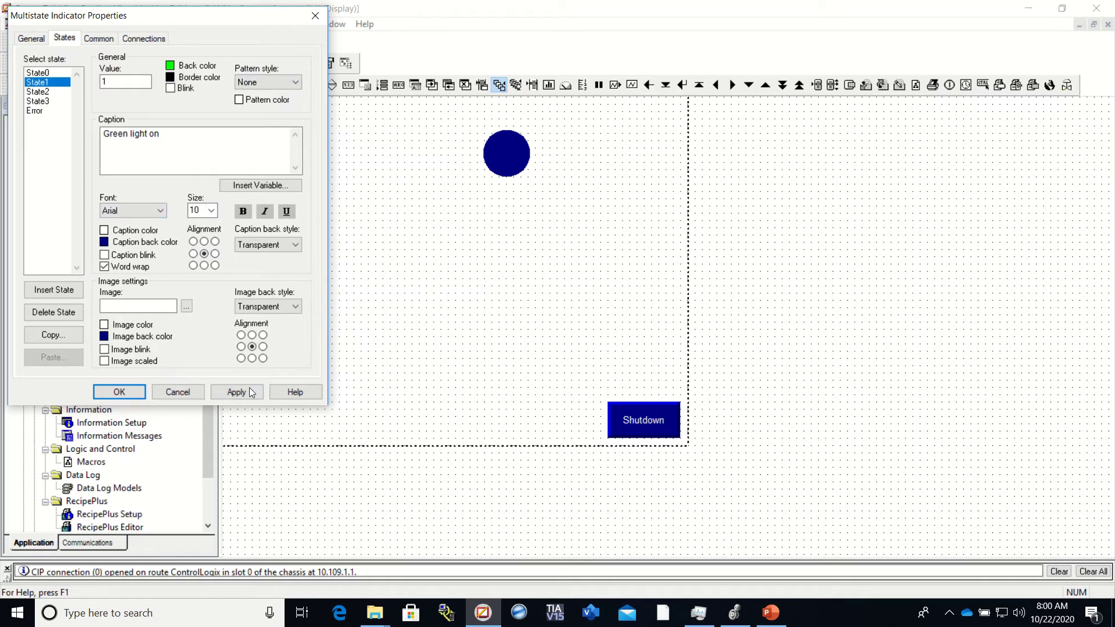
# - Assign the FTIP Green_Light tag to the Indicator connection, apply it and close the properties
pyautogui.click(149, 38)
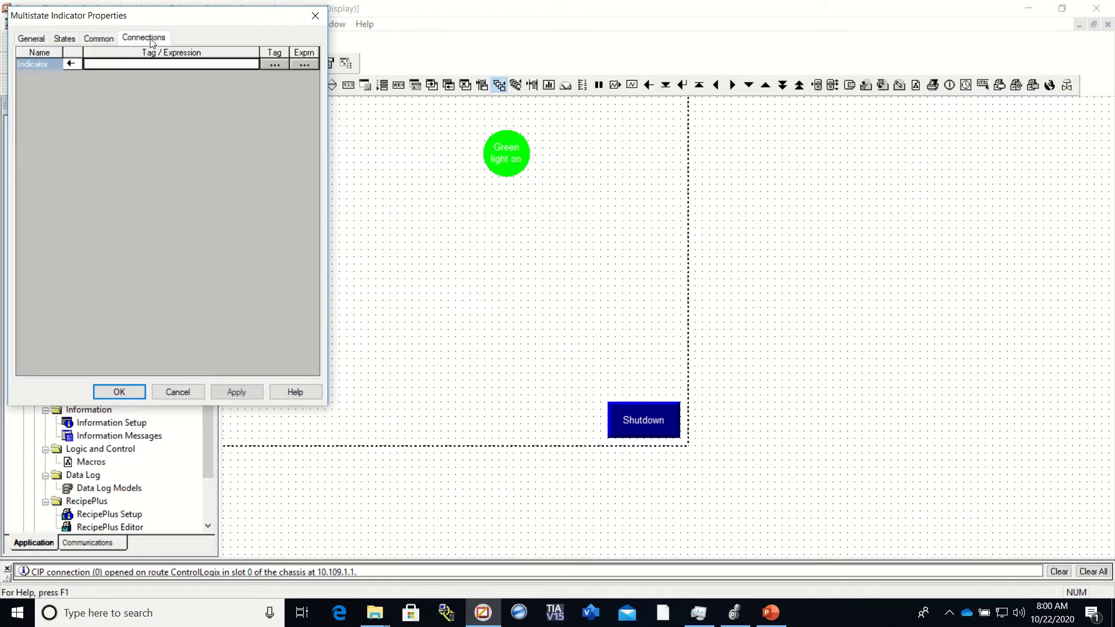
pyautogui.click(274, 63)
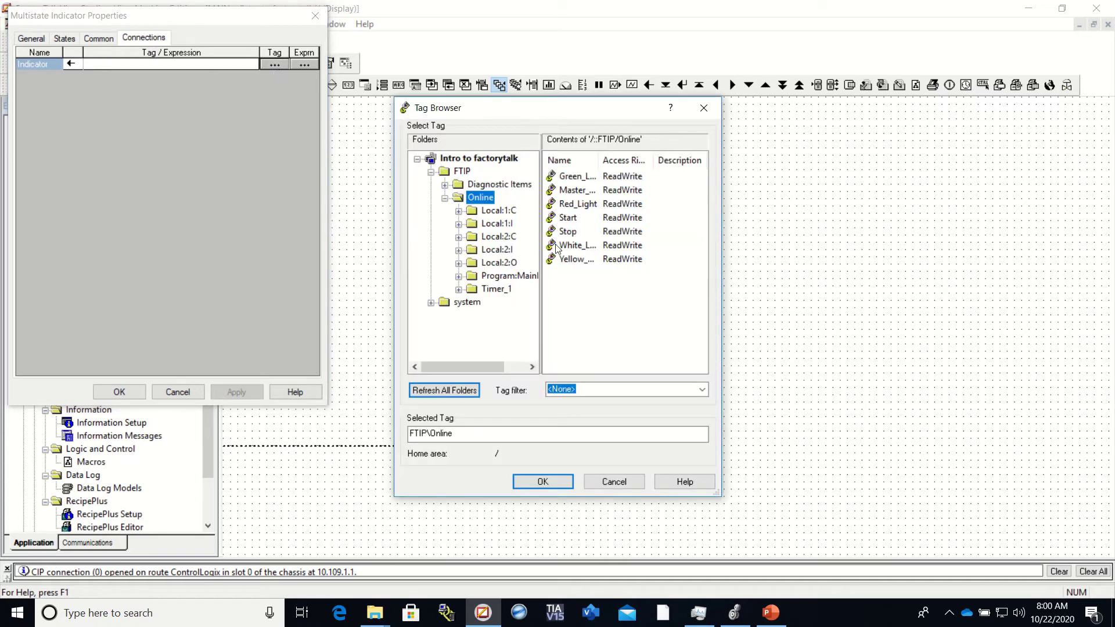
pyautogui.click(577, 177)
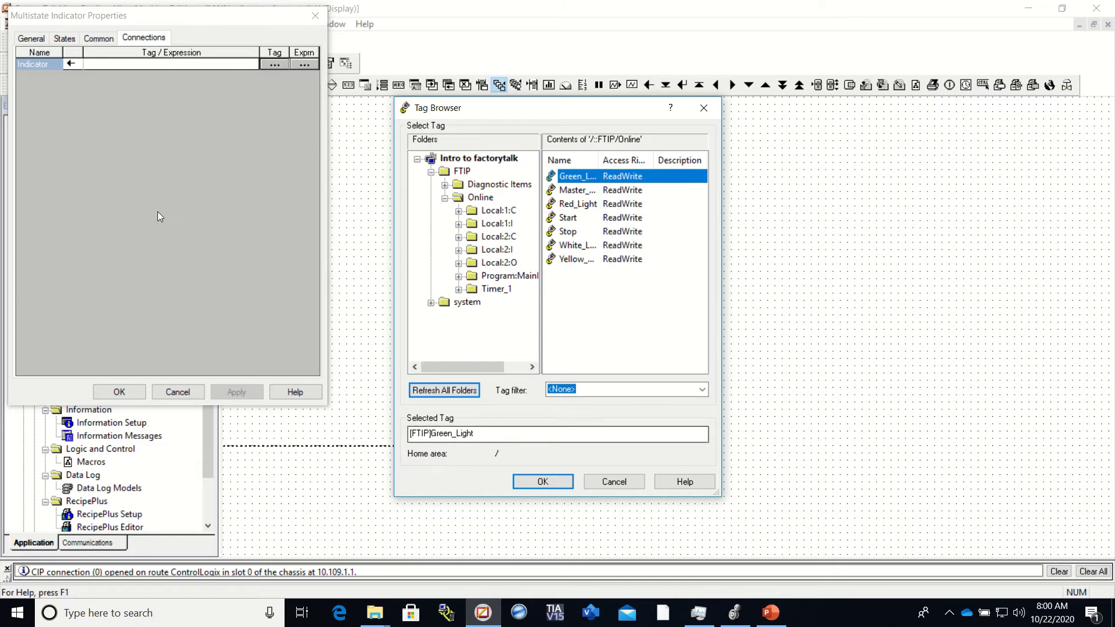
pyautogui.click(546, 482)
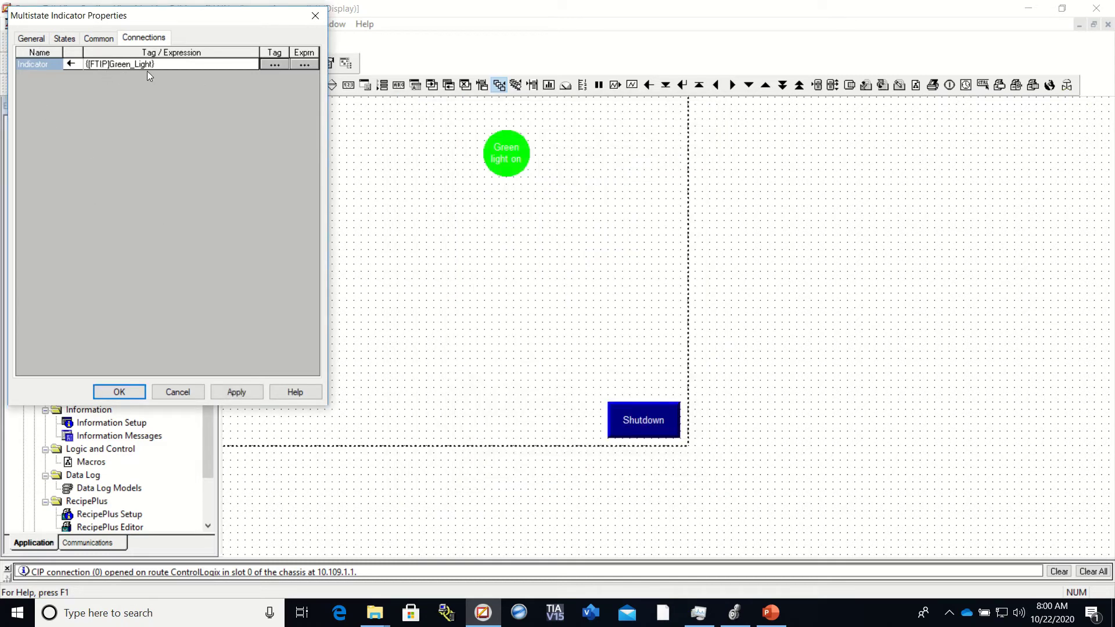
pyautogui.click(243, 392)
pyautogui.click(135, 395)
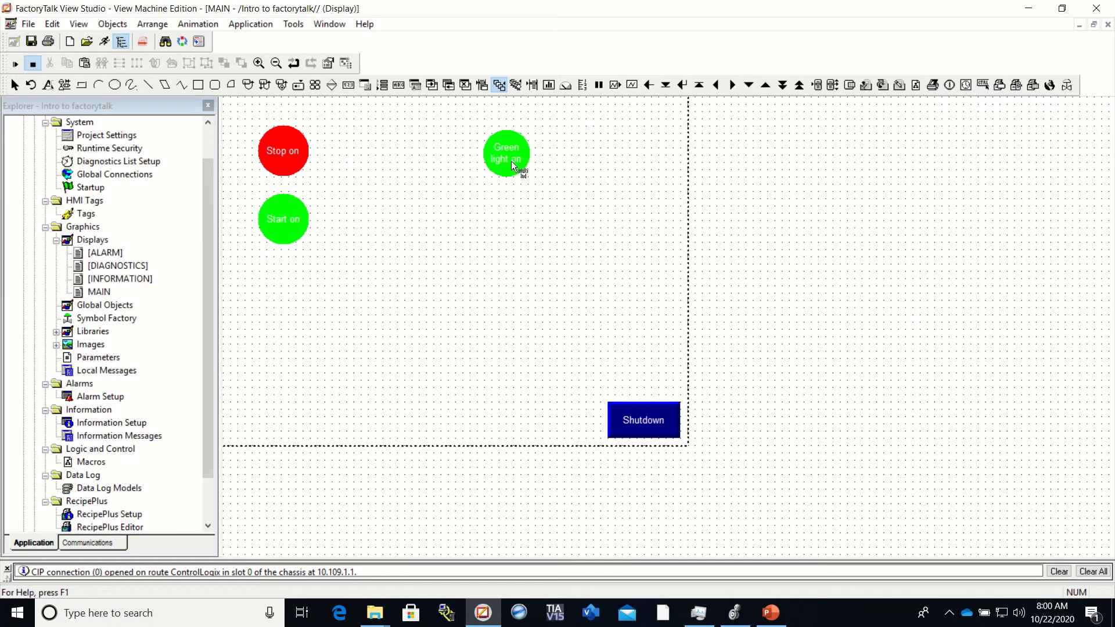
# - Return to the selection tool and duplicate the "Green light on" indicator three times
pyautogui.click(15, 85)
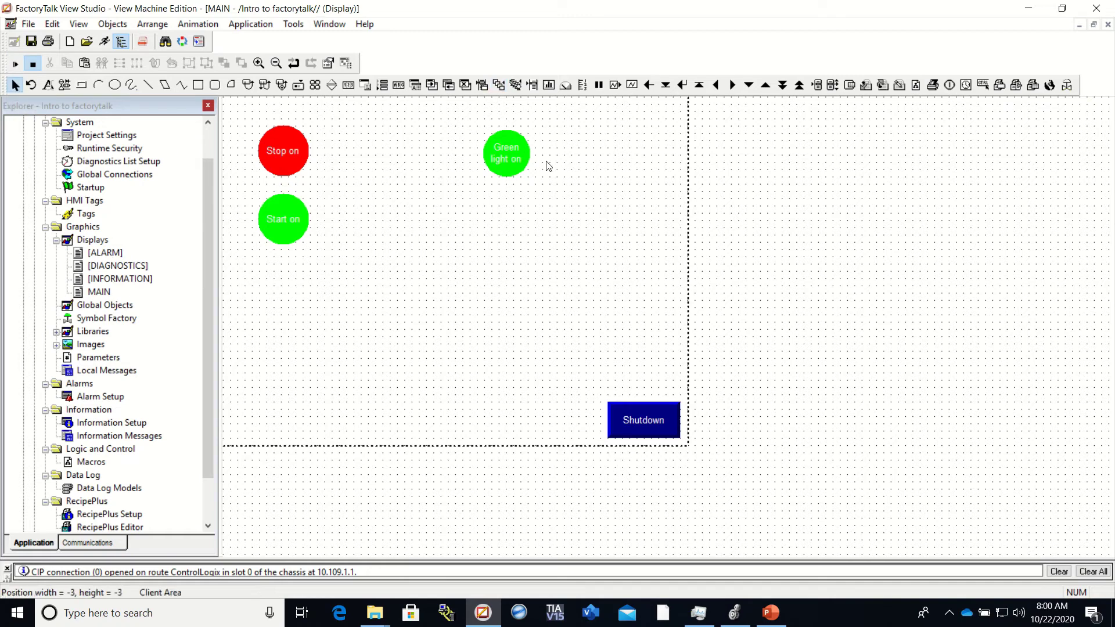
pyautogui.click(503, 150)
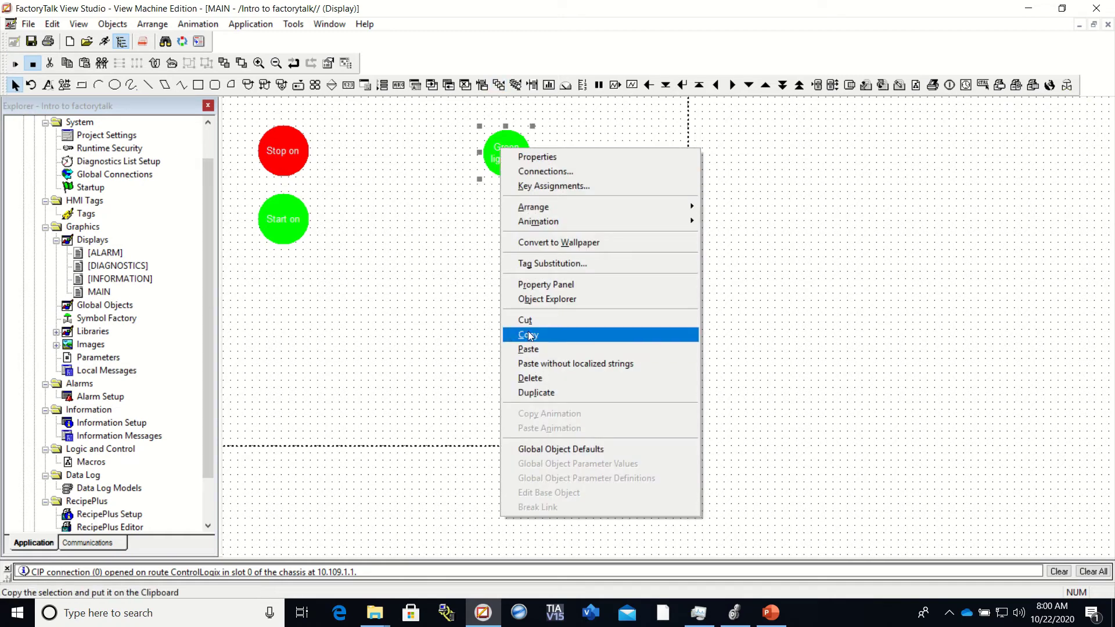
pyautogui.click(460, 230)
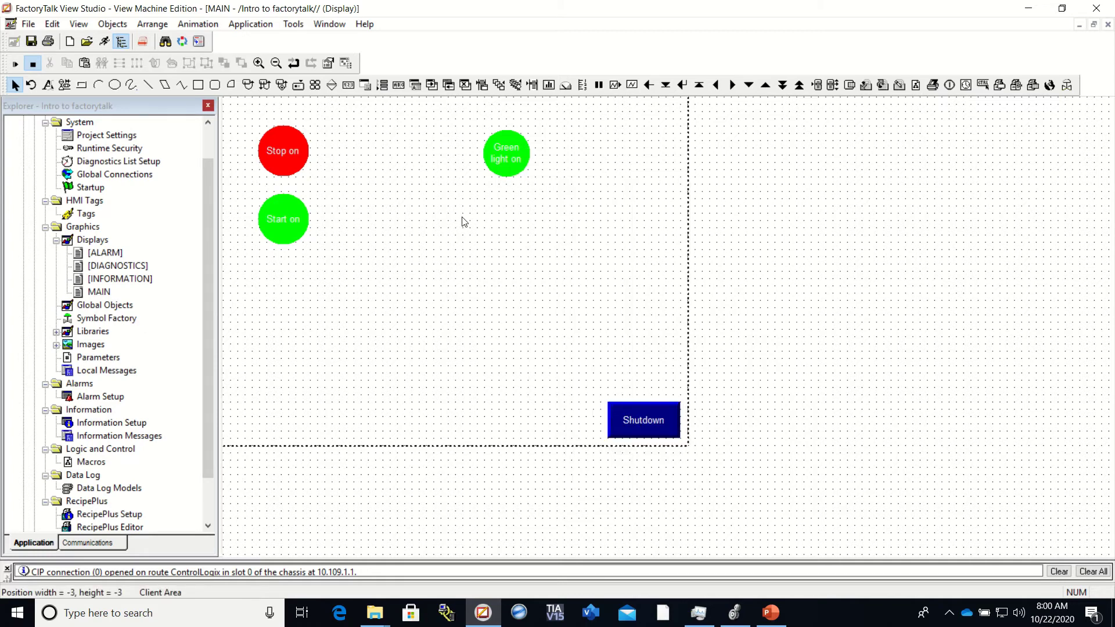
pyautogui.click(515, 165)
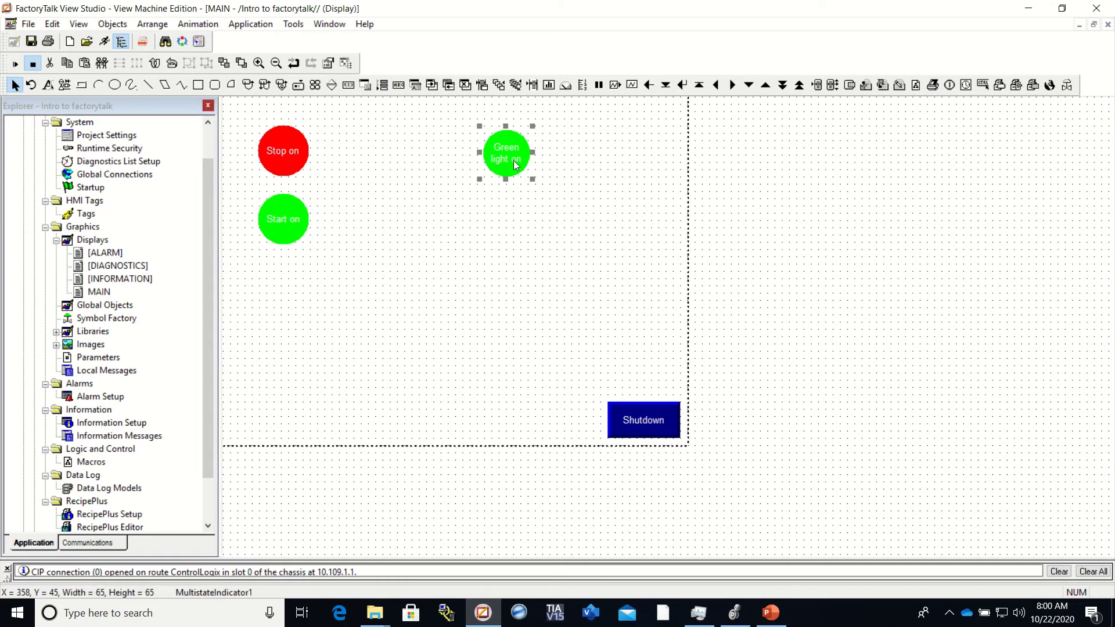
pyautogui.hotkey('ctrl', 'd')
pyautogui.hotkey('ctrl', 'd')
pyautogui.hotkey('ctrl', 'd')
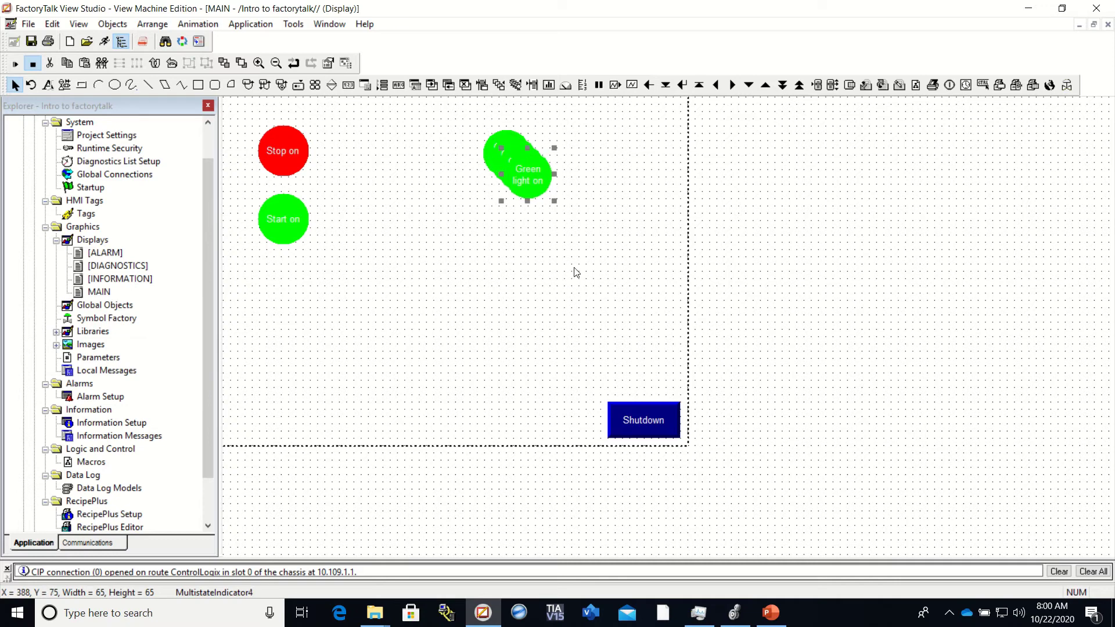
# - Arrange the three duplicated indicators in a column below the original one
pyautogui.moveTo(525, 180); pyautogui.dragTo(509, 273)
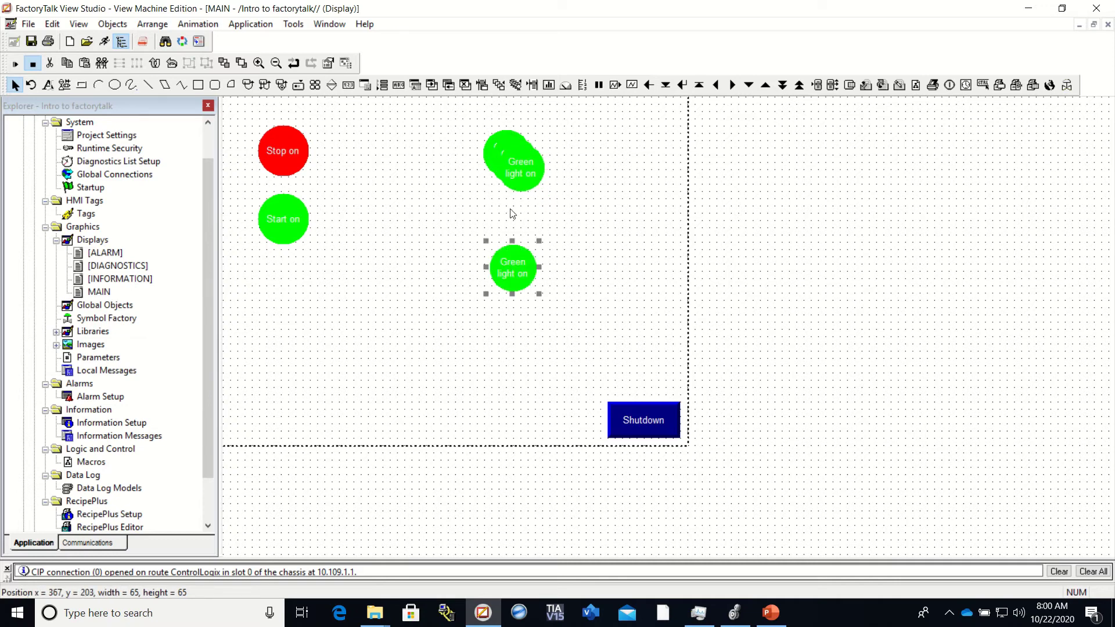
pyautogui.moveTo(527, 174); pyautogui.dragTo(512, 217)
pyautogui.click(530, 357)
pyautogui.moveTo(513, 160); pyautogui.dragTo(507, 322)
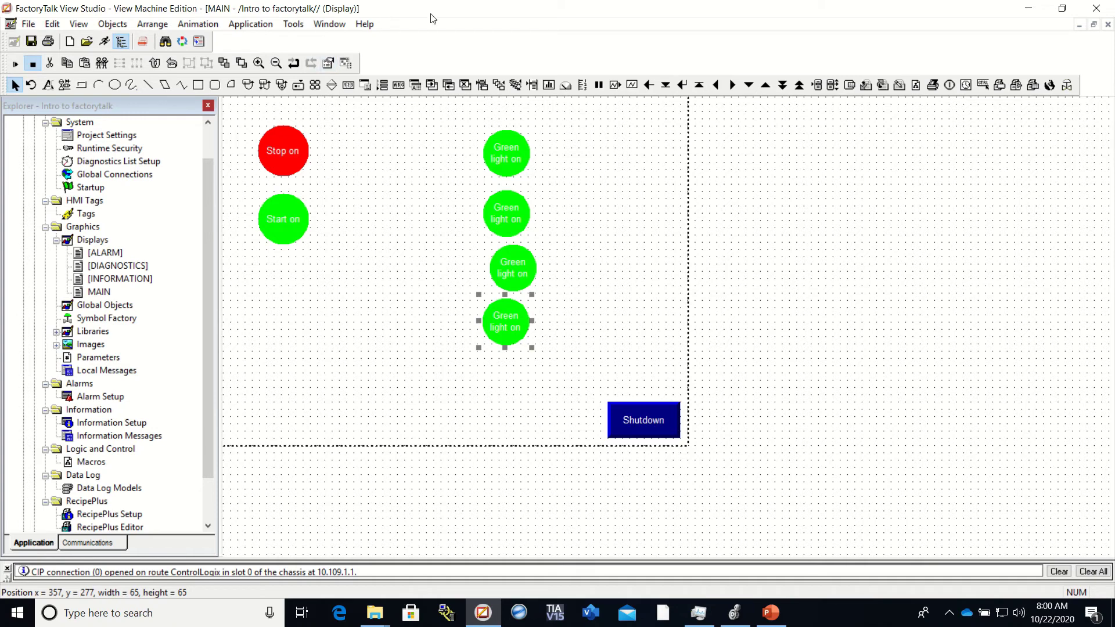
# - Check the left position of the "Red light off" indicator in its common properties and close them without changes
pyautogui.moveTo(473, 5)
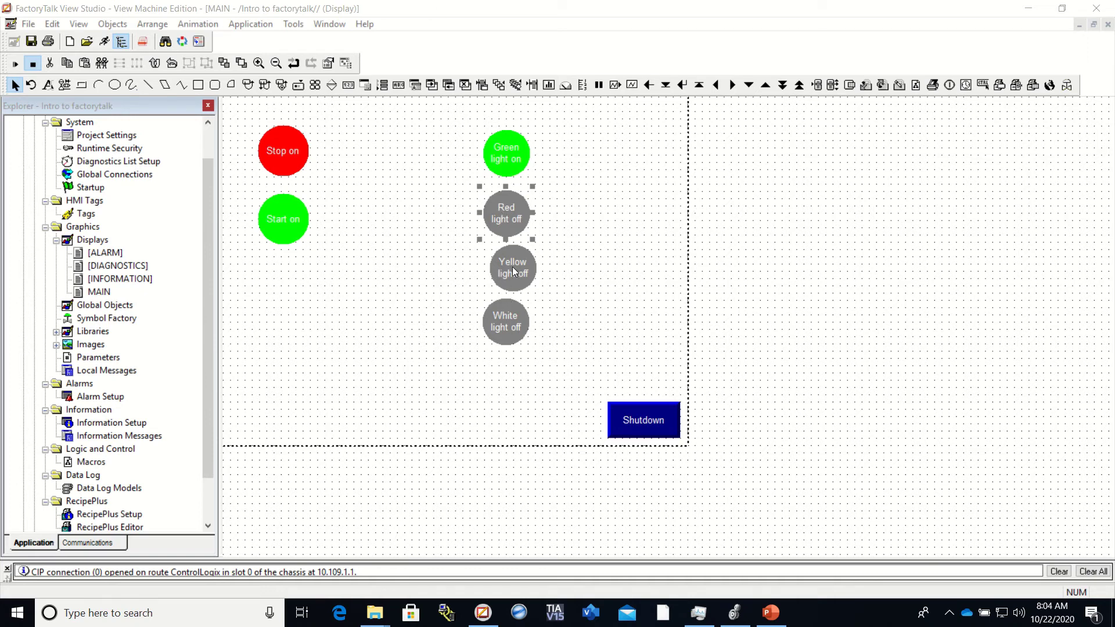
pyautogui.rightClick(507, 206)
pyautogui.click(523, 208)
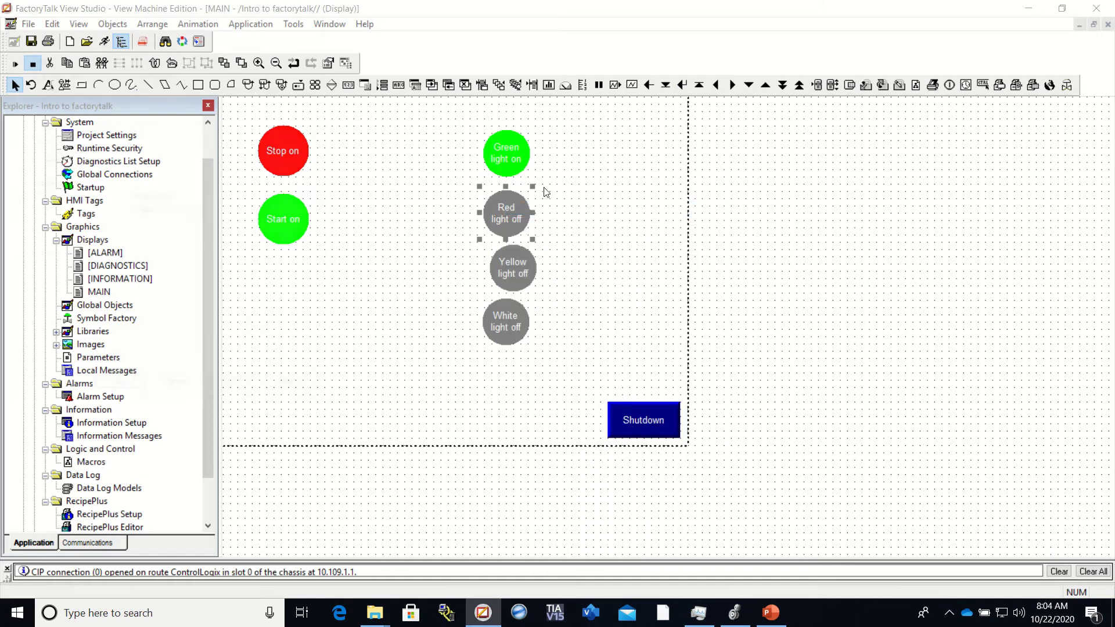
pyautogui.click(96, 40)
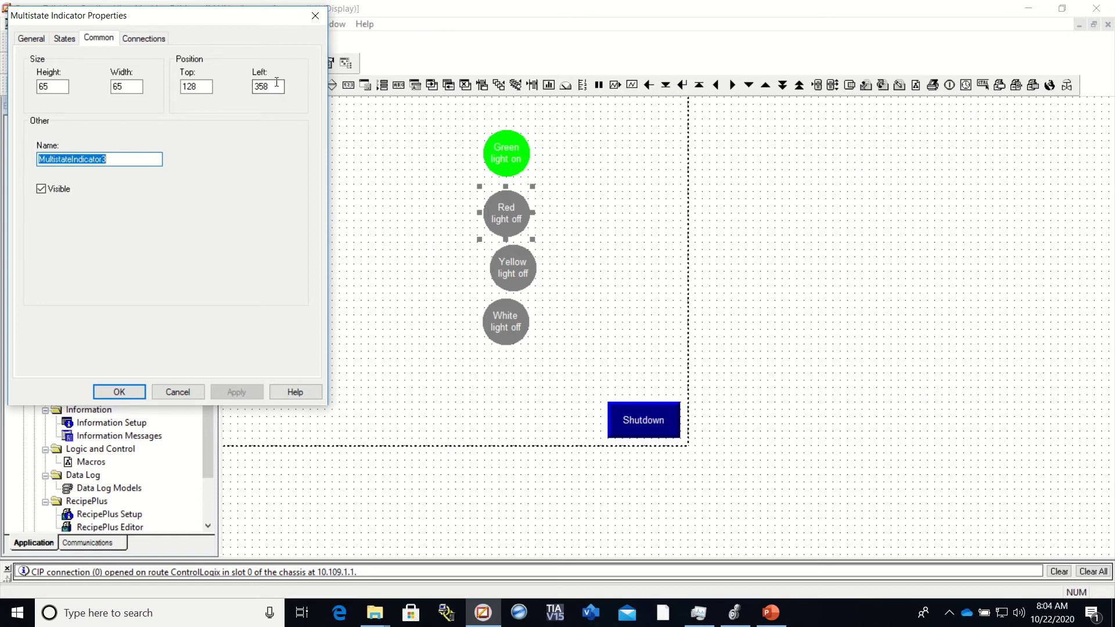
pyautogui.click(315, 16)
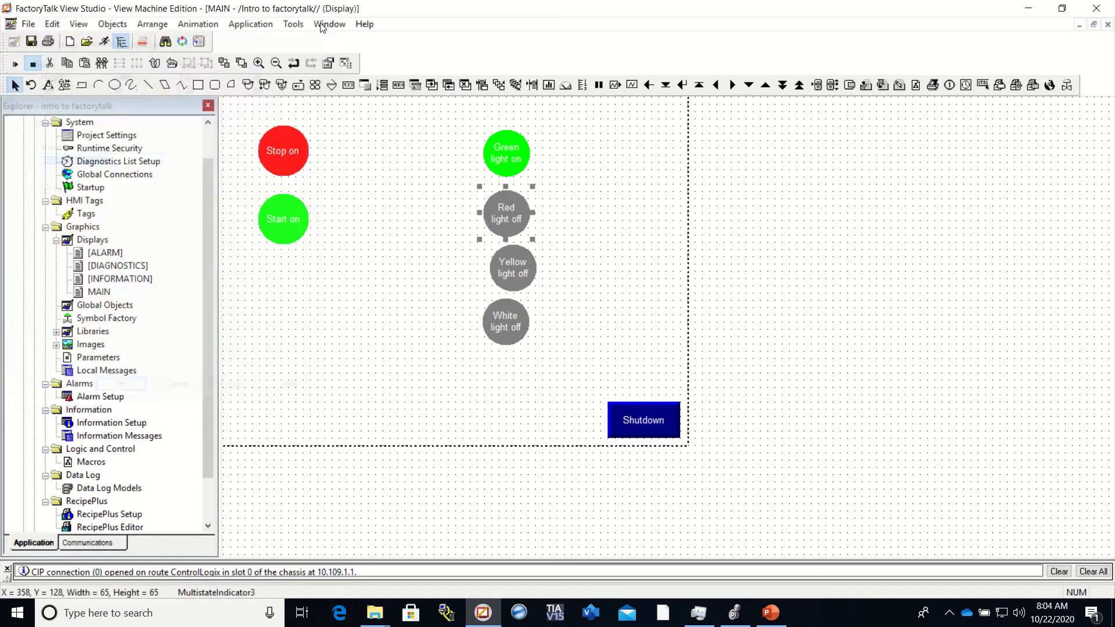
# - Move the "Yellow light off" indicator roughly under the red one, set its left position to 358 and apply it
pyautogui.click(503, 262)
pyautogui.moveTo(507, 261); pyautogui.dragTo(500, 260)
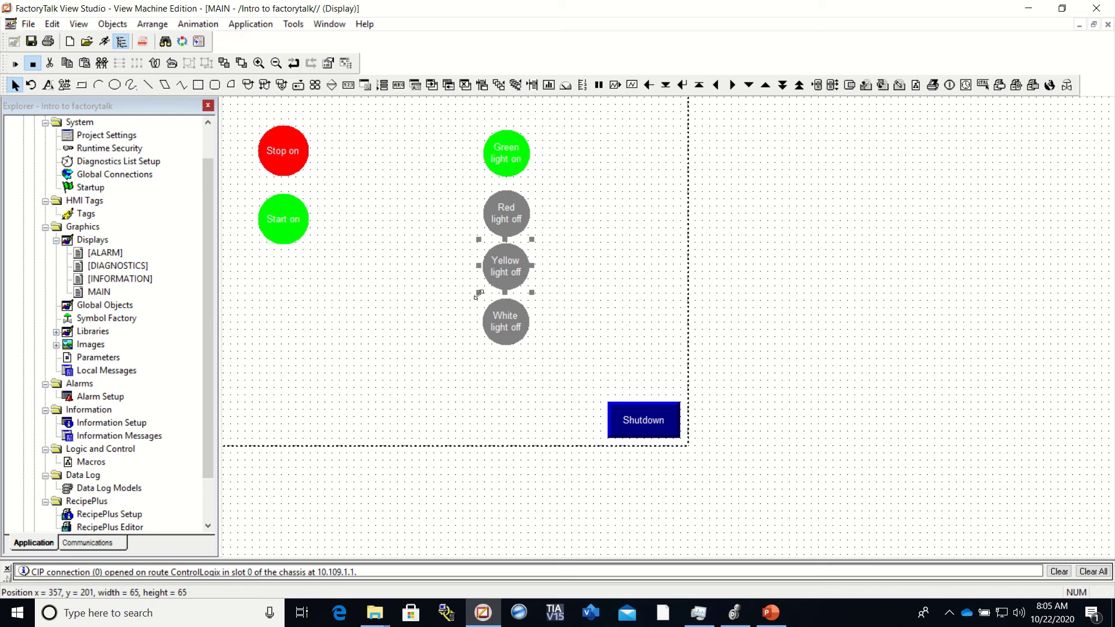
pyautogui.rightClick(503, 261)
pyautogui.click(536, 239)
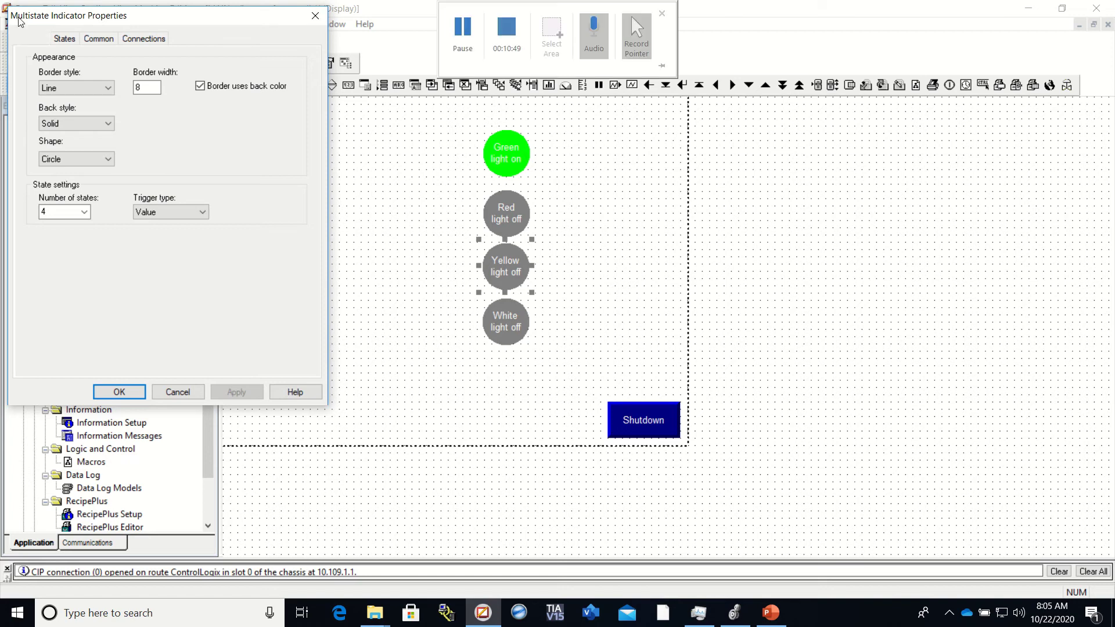
pyautogui.click(100, 41)
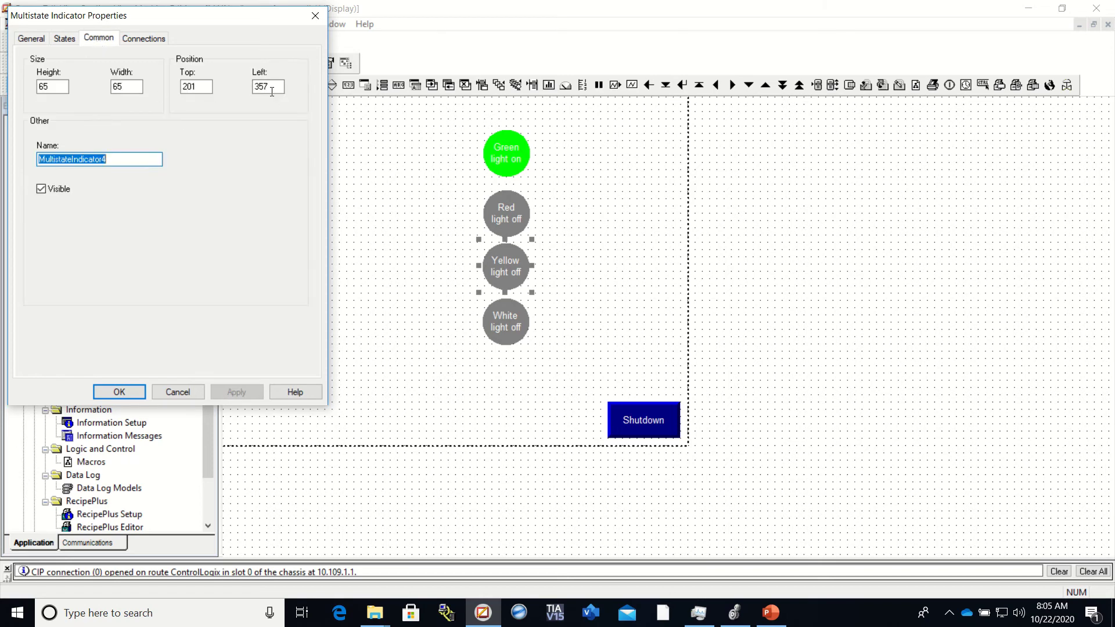
pyautogui.click(276, 87)
pyautogui.press('BackSpace')
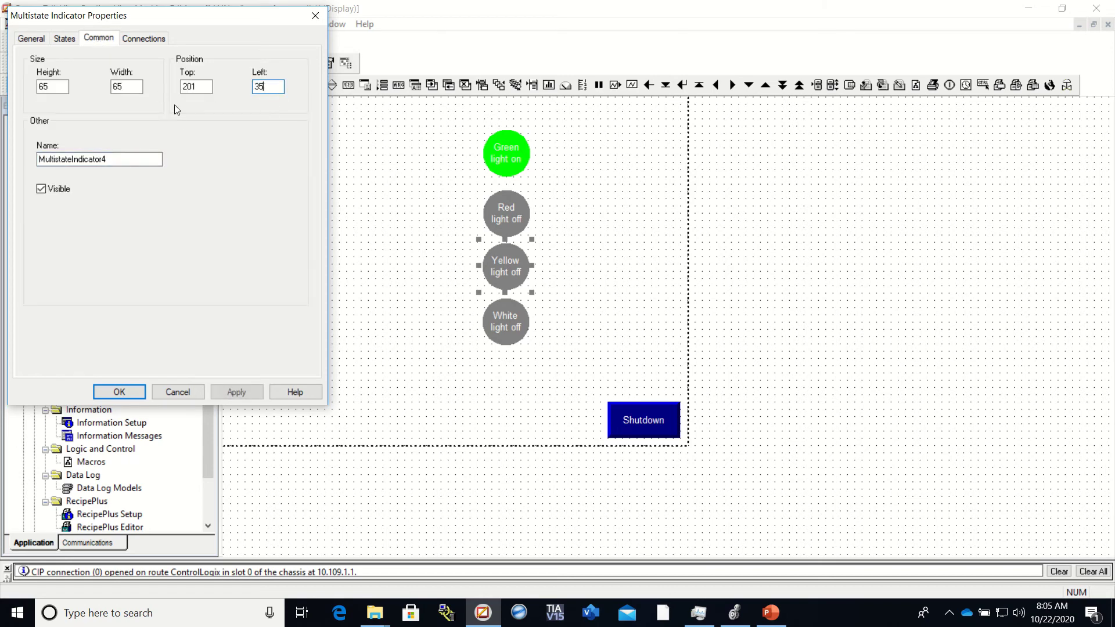
pyautogui.write('8')
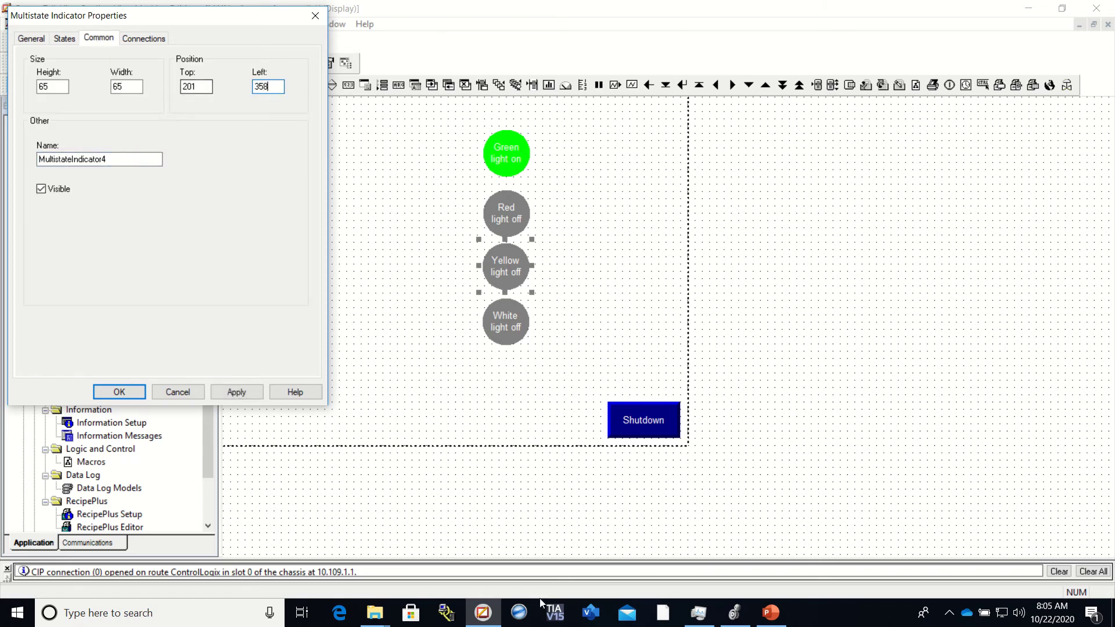
pyautogui.click(238, 392)
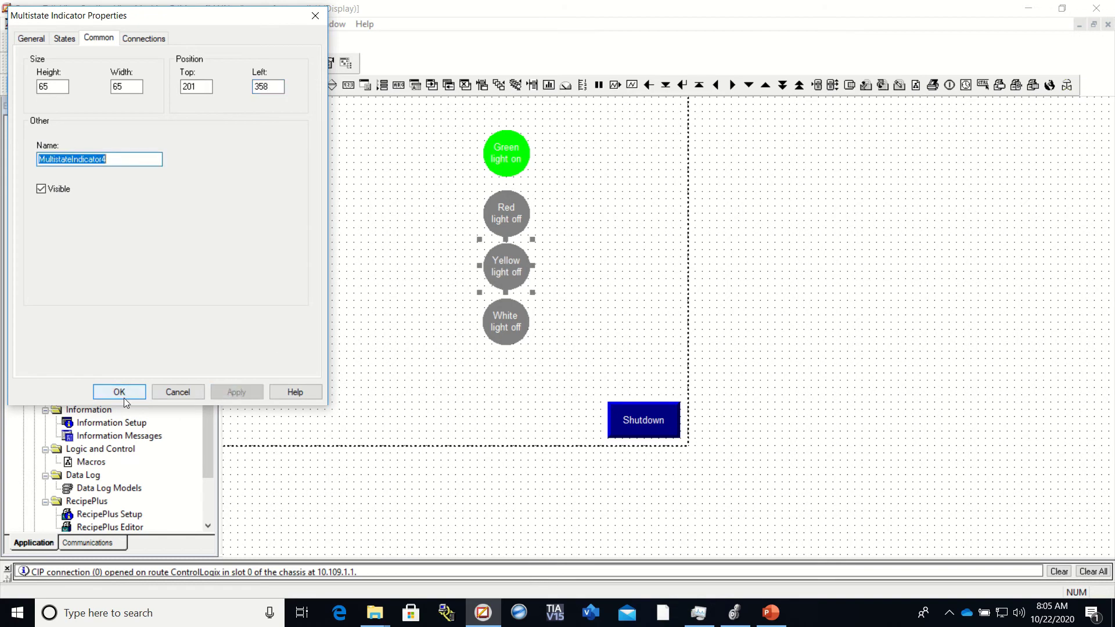
pyautogui.click(124, 393)
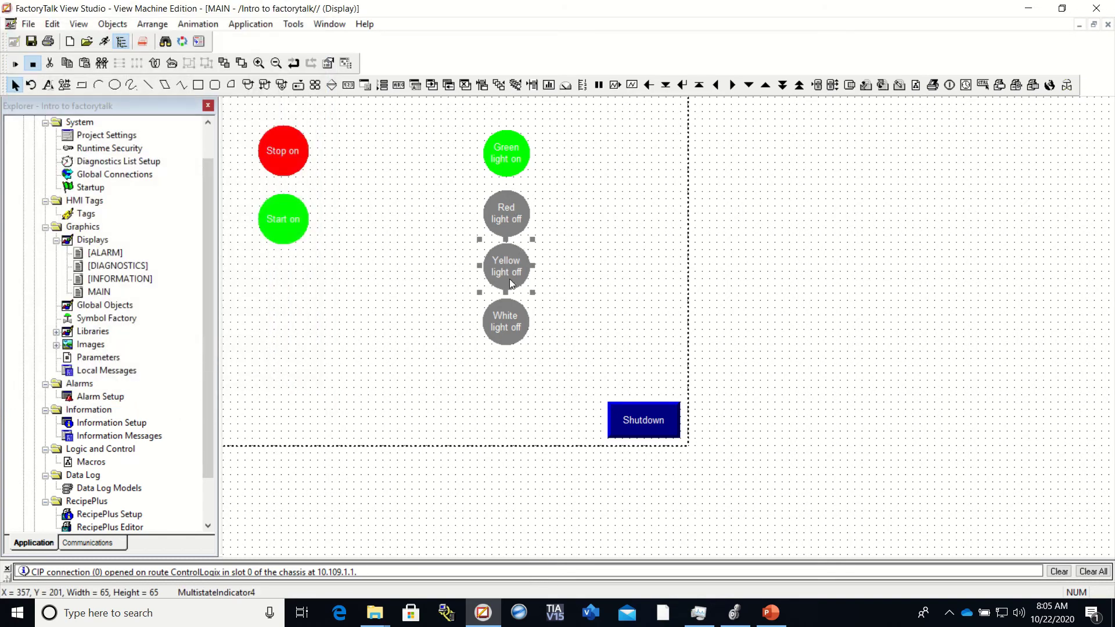
# - Set the "White light off" indicator's left position to 358 and nudge it up toward the yellow one, to about x 360, y 275
pyautogui.moveTo(505, 322); pyautogui.dragTo(510, 321)
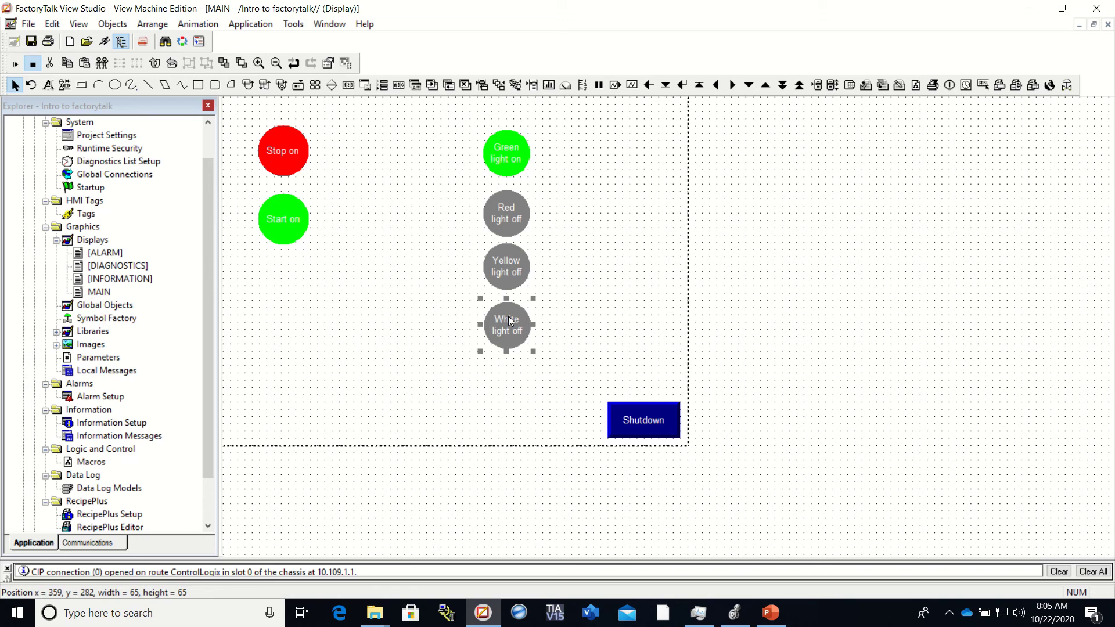
pyautogui.rightClick(510, 321)
pyautogui.click(551, 239)
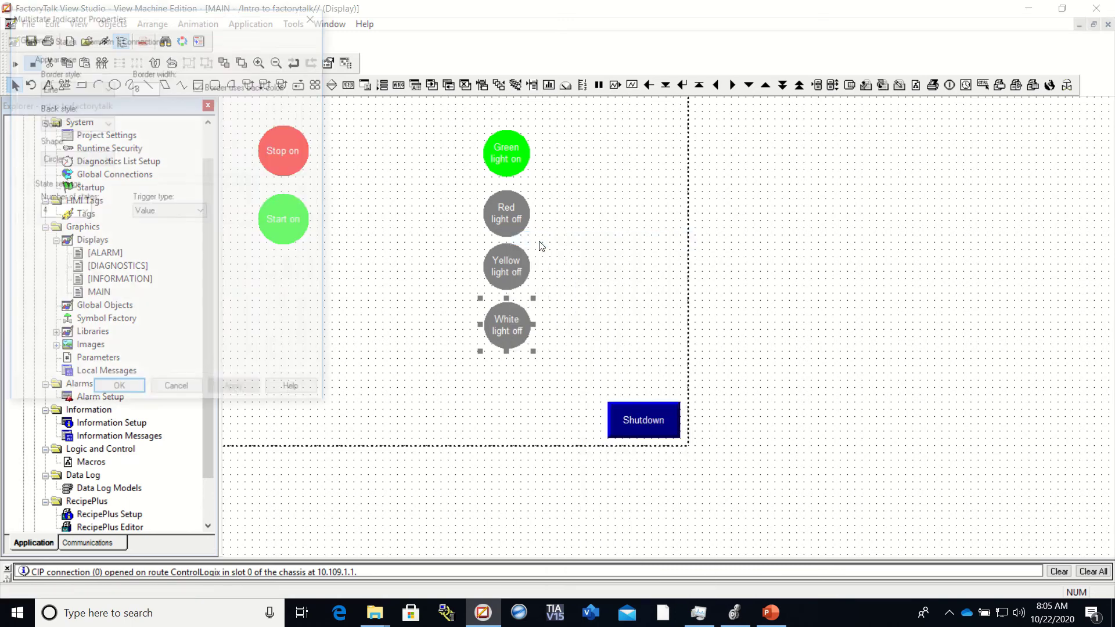
pyautogui.click(93, 39)
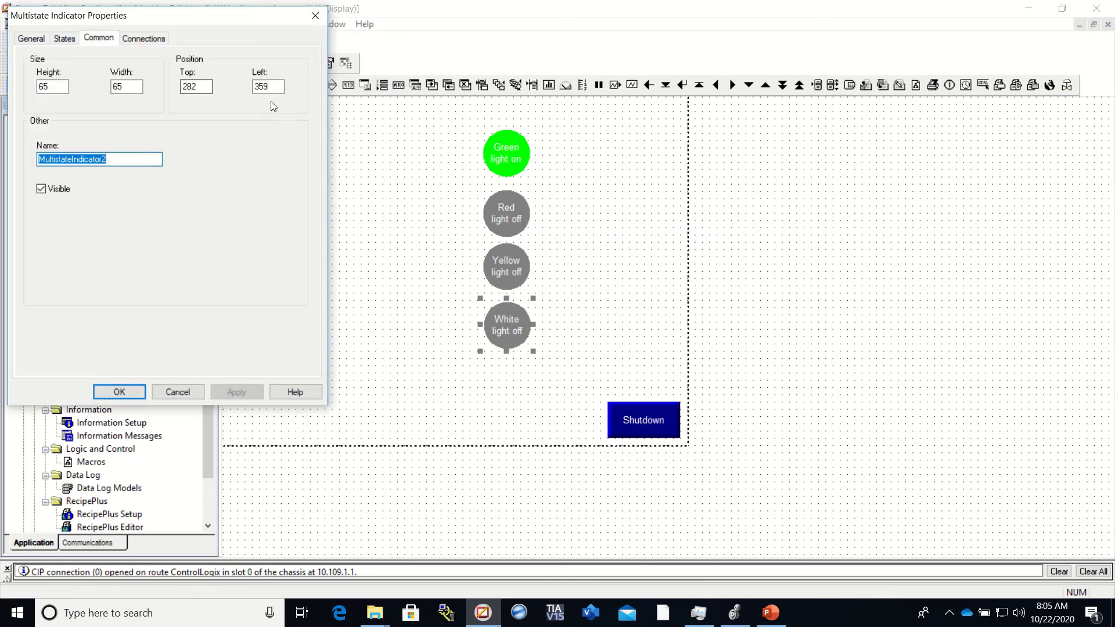
pyautogui.click(280, 86)
pyautogui.press('BackSpace')
pyautogui.write('8')
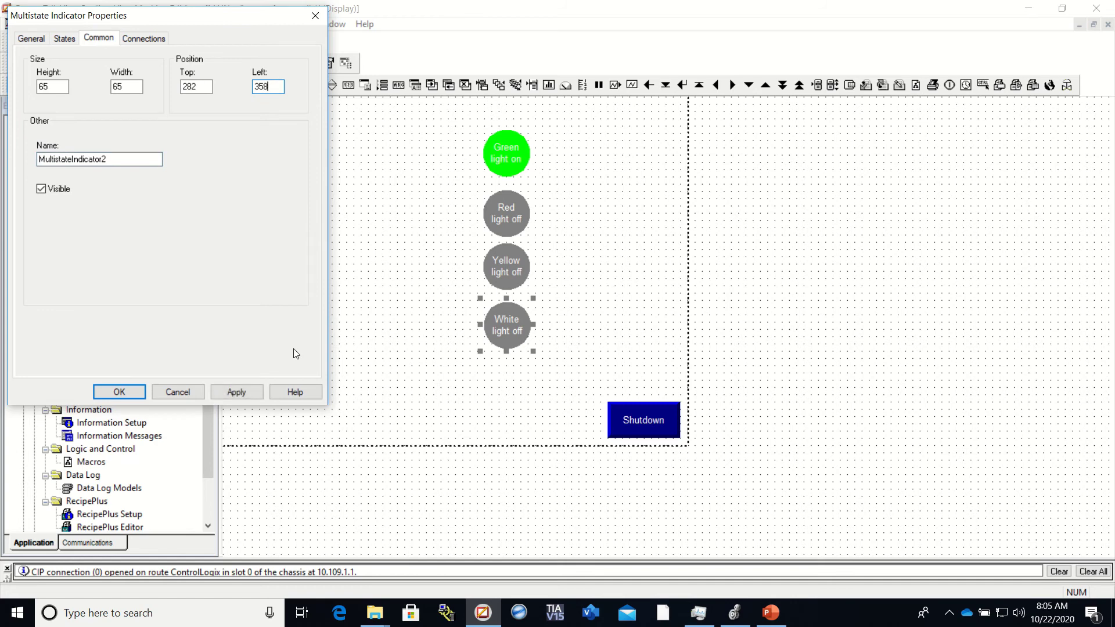
pyautogui.click(230, 389)
pyautogui.click(113, 392)
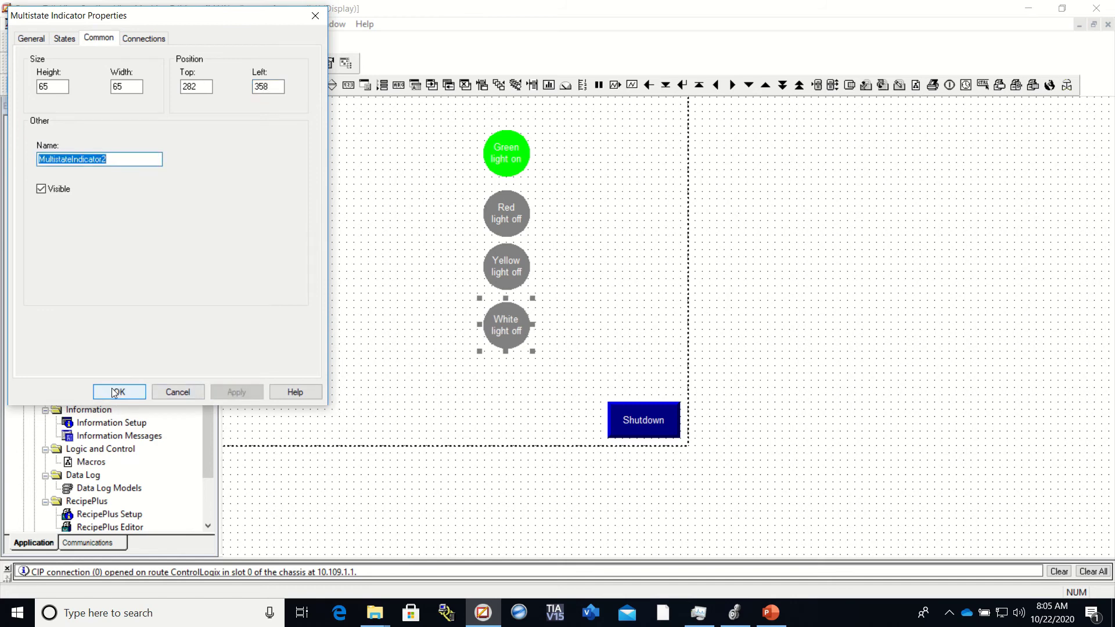
pyautogui.moveTo(496, 311); pyautogui.dragTo(507, 310)
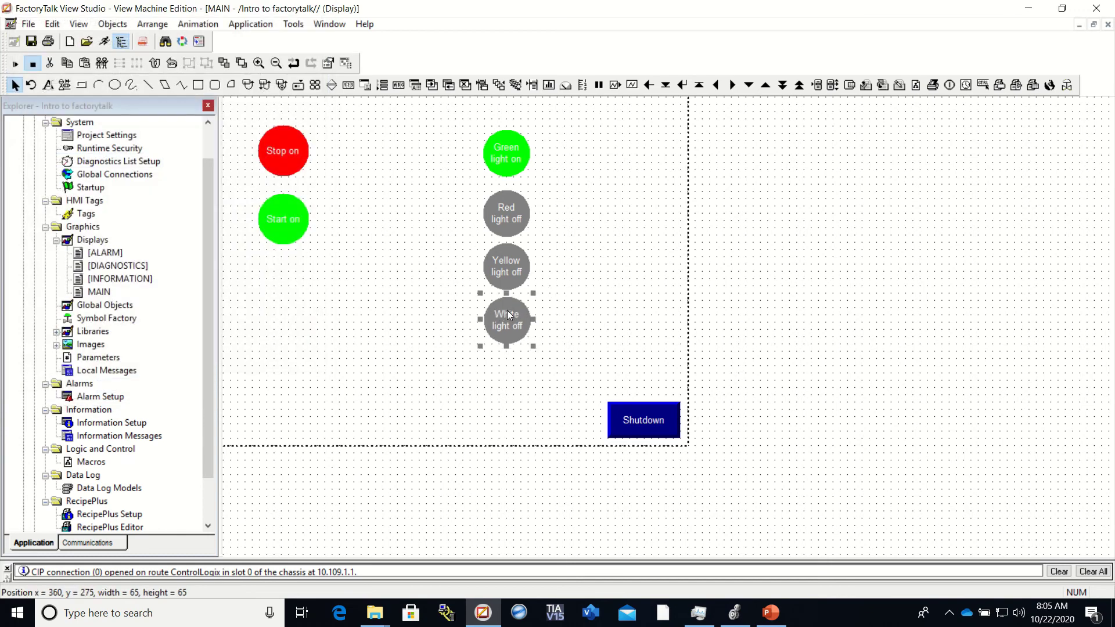